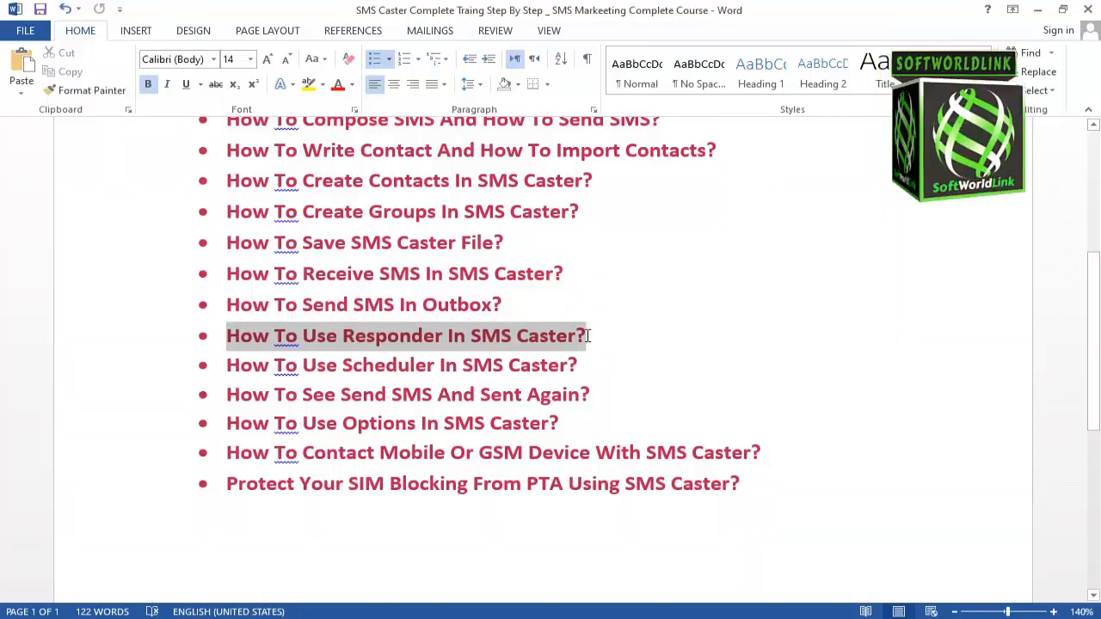
- Switch to SMSCaster, open the Responder section and enable the responder
{"action": "left_click", "coordinate": [412, 337]}
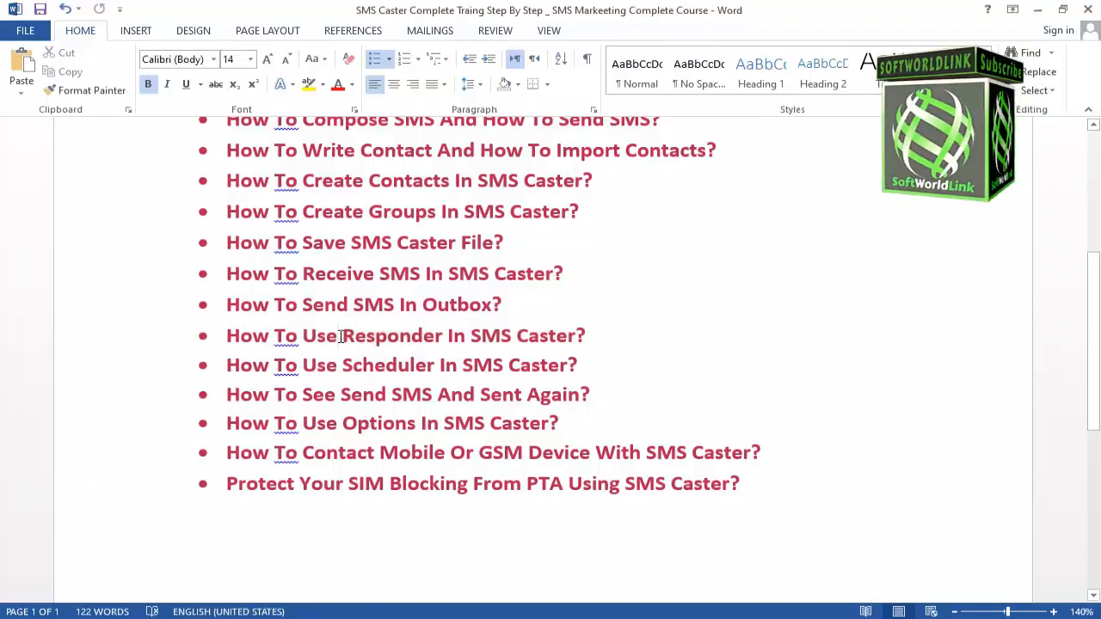
{"action": "left_click_drag", "start_coordinate": [342, 337], "coordinate": [437, 336]}
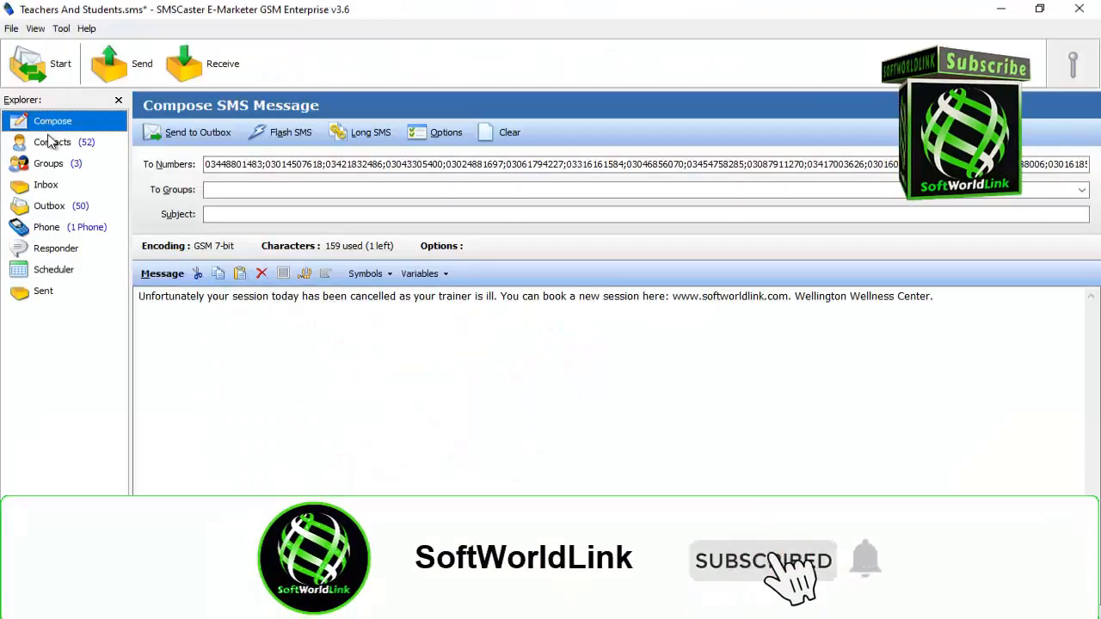
{"action": "left_click", "coordinate": [43, 251]}
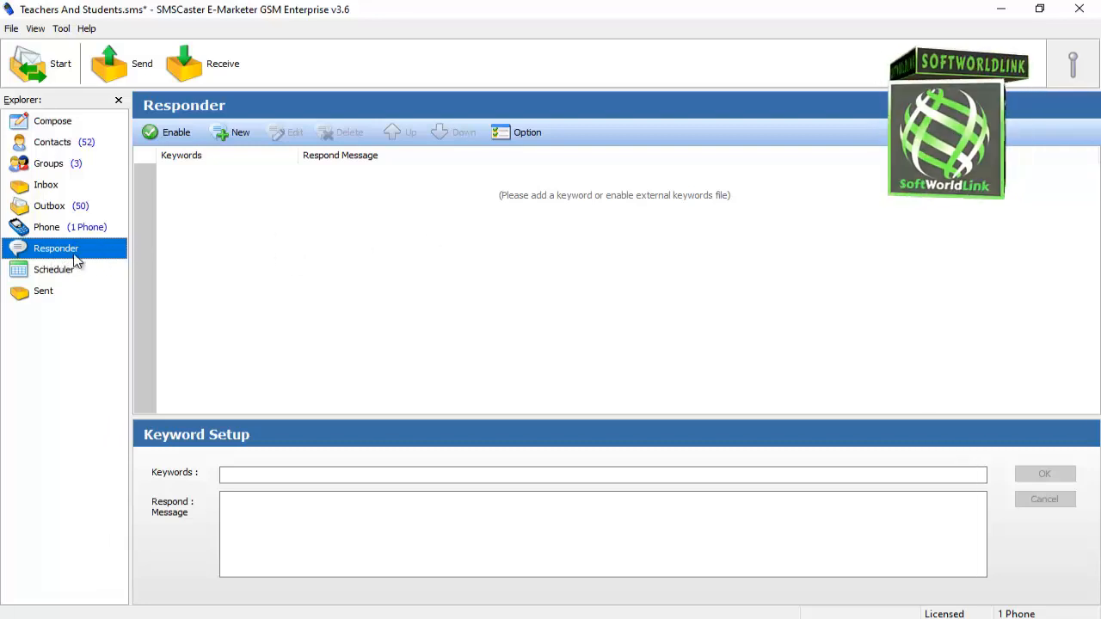
{"action": "left_click", "coordinate": [165, 139]}
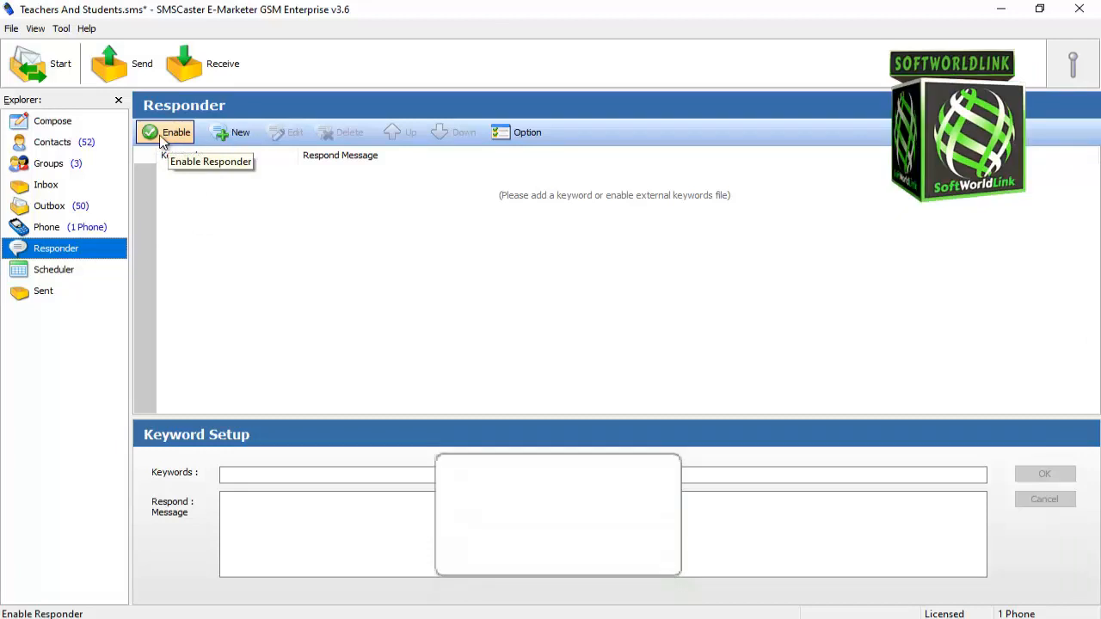
{"action": "left_click", "coordinate": [164, 139]}
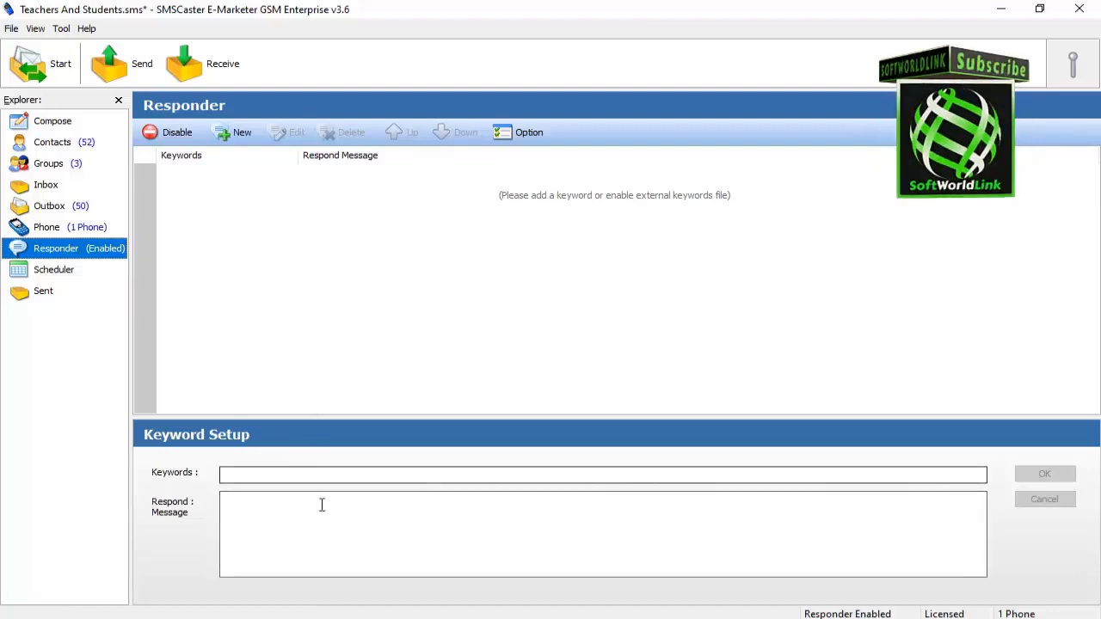
- Add a new responder keyword "Hi," with the respond message "Hi,"
{"action": "left_click", "coordinate": [232, 135]}
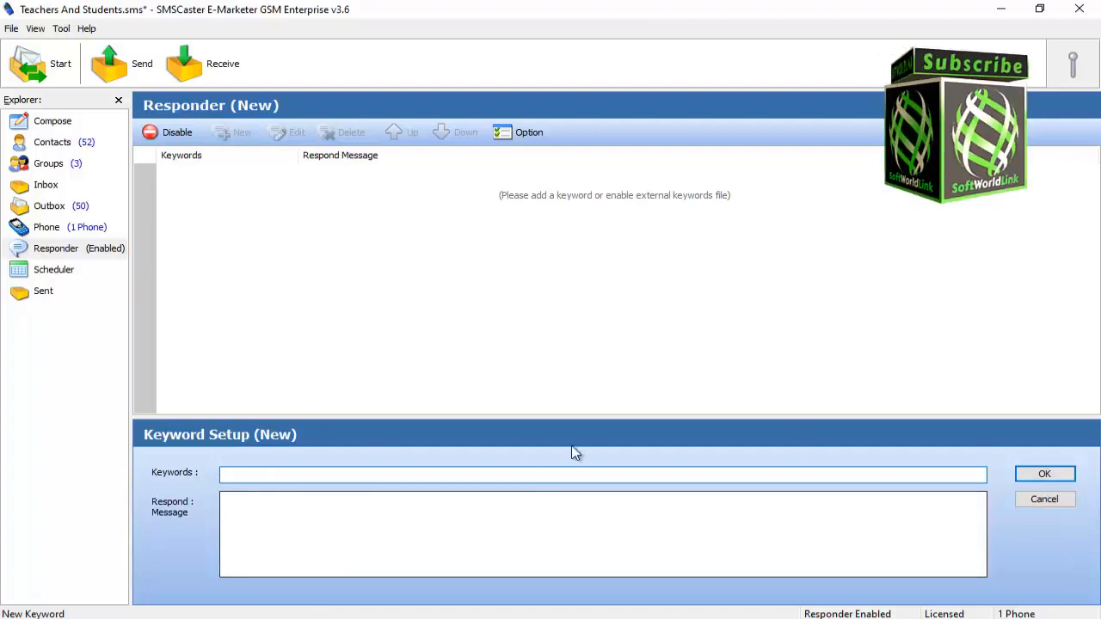
{"action": "left_click", "coordinate": [239, 510]}
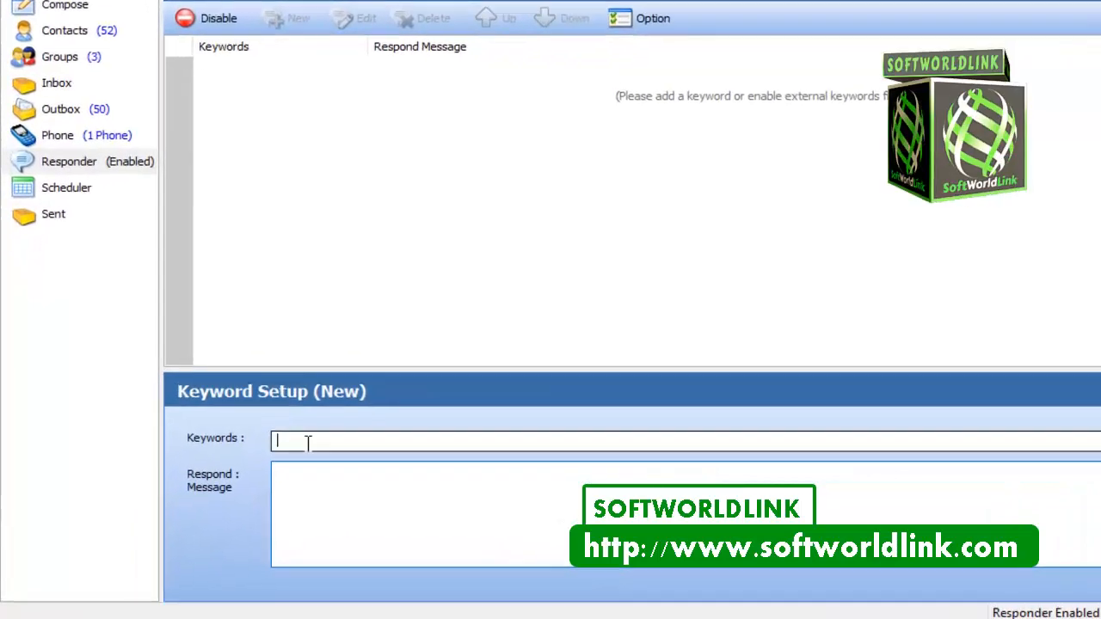
{"action": "left_click", "coordinate": [241, 474]}
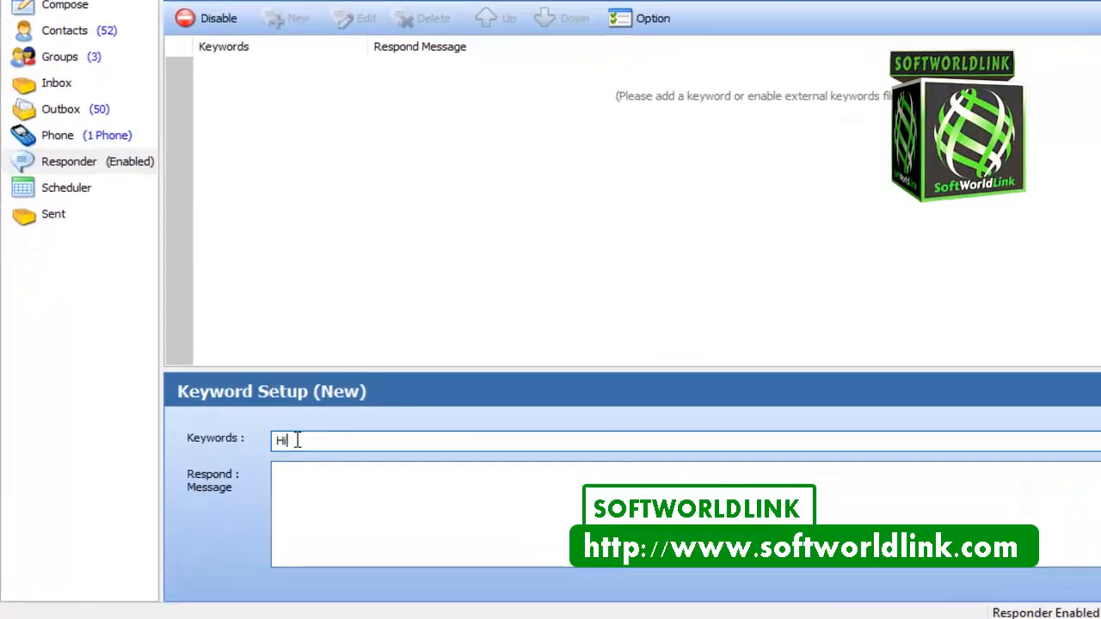
{"action": "type", "text": "Hi,"}
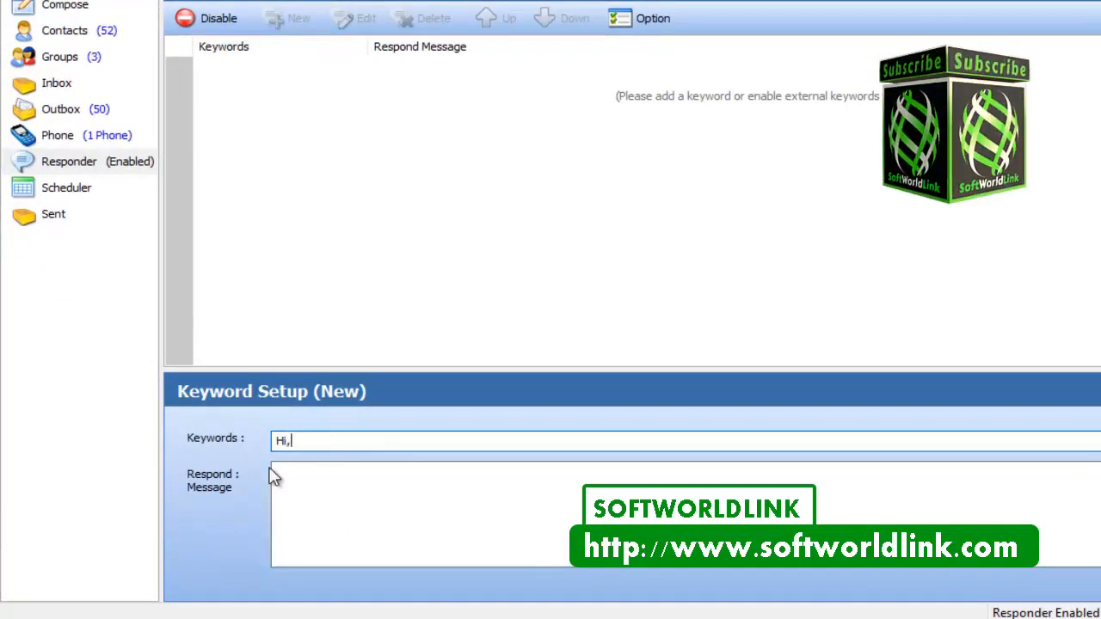
{"action": "left_click", "coordinate": [333, 506]}
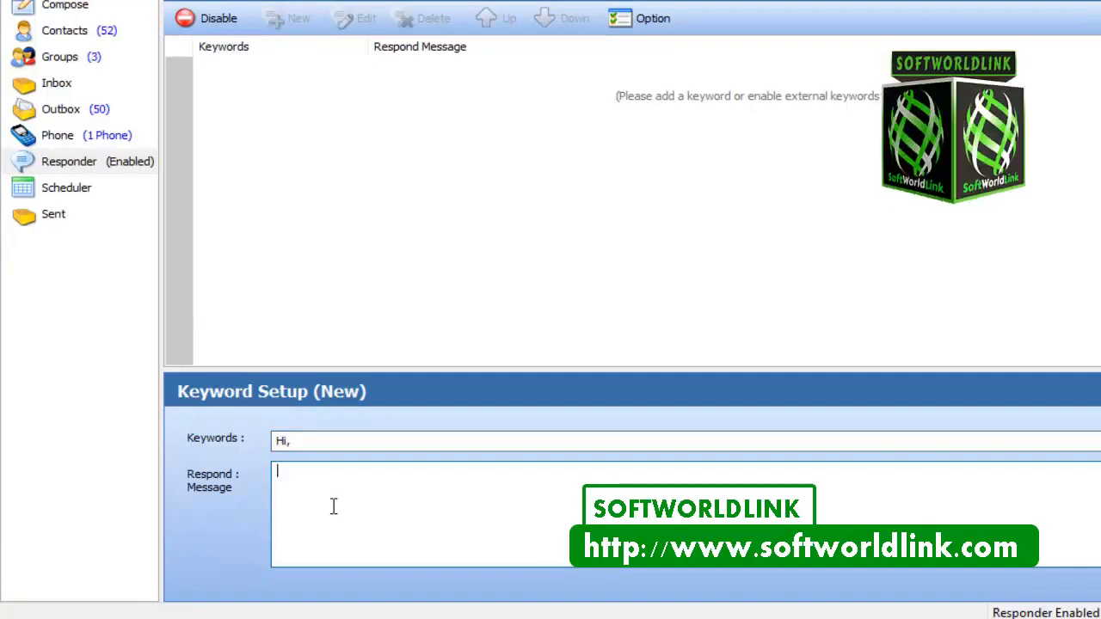
{"action": "type", "text": "Hi,"}
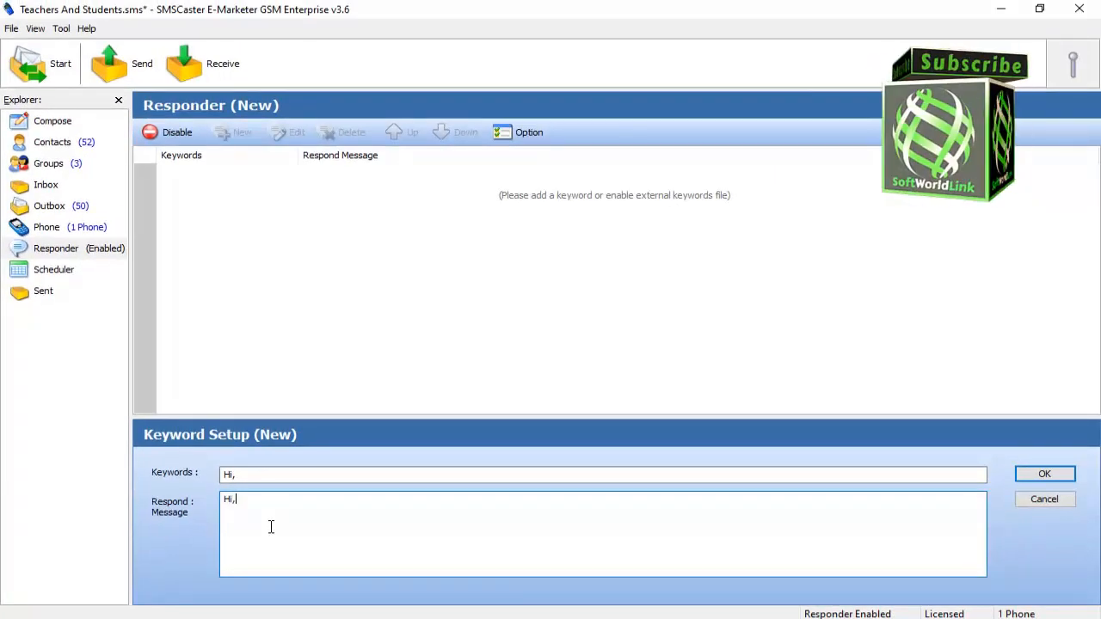
{"action": "left_click", "coordinate": [1044, 474]}
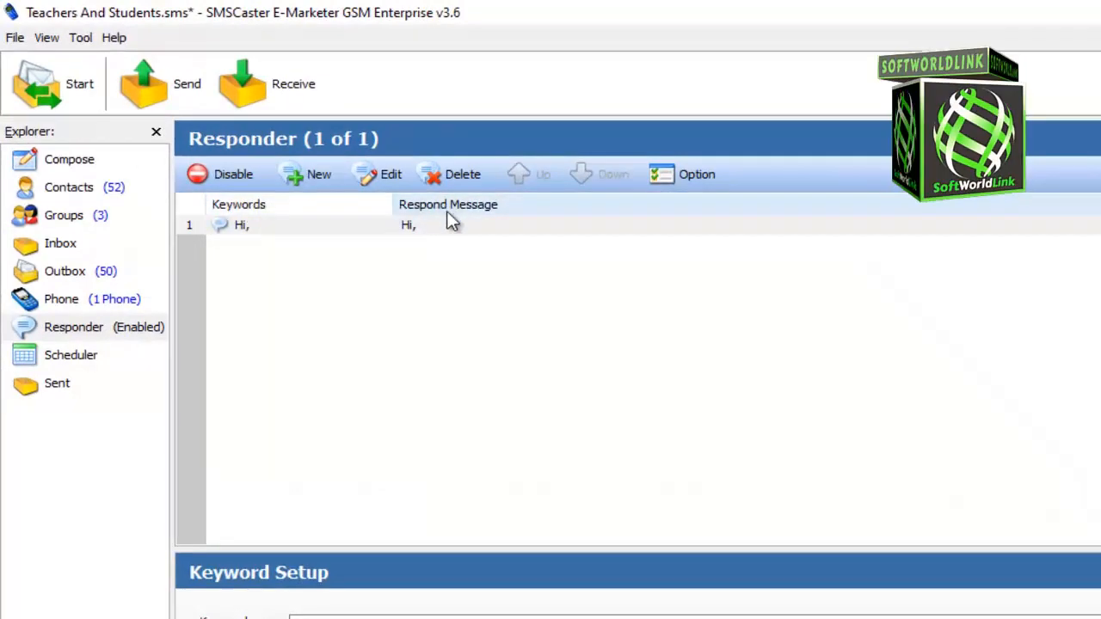
- Add keywords "How are you?" replying "I am fine thanks, How are you?" and "Please Help Me!" replying "How can I help you?"
{"action": "left_click", "coordinate": [263, 247]}
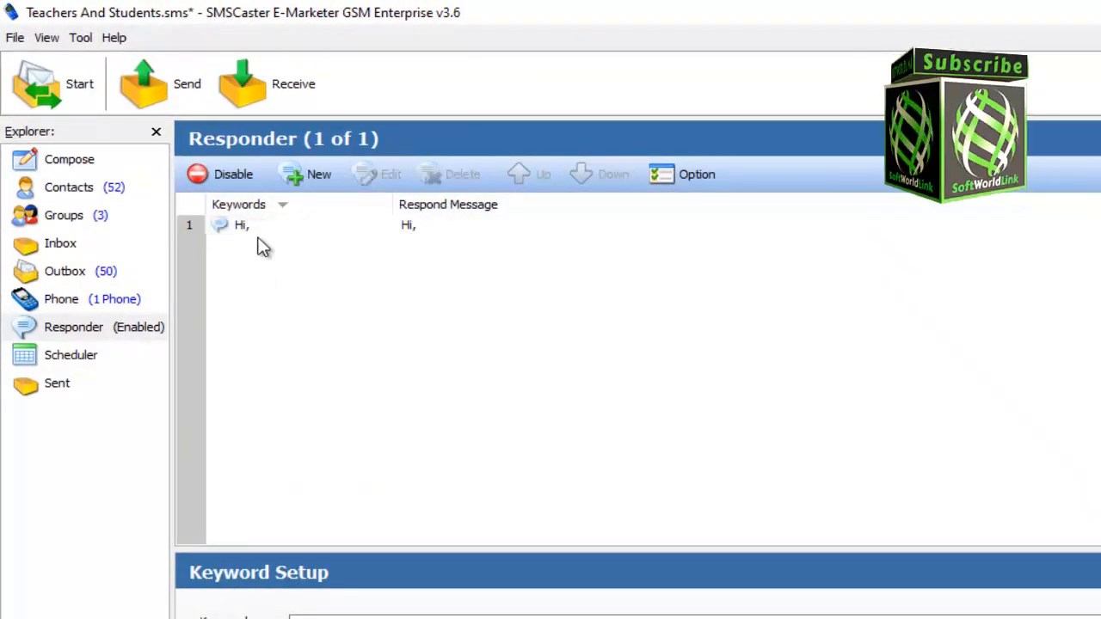
{"action": "left_click", "coordinate": [247, 231]}
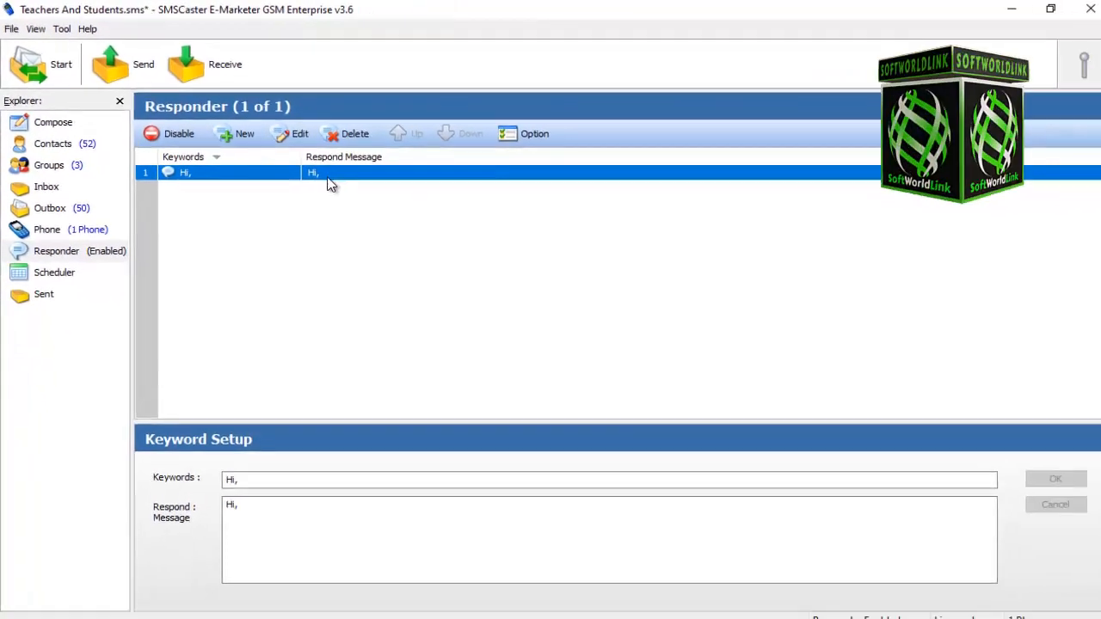
{"action": "left_click", "coordinate": [235, 131]}
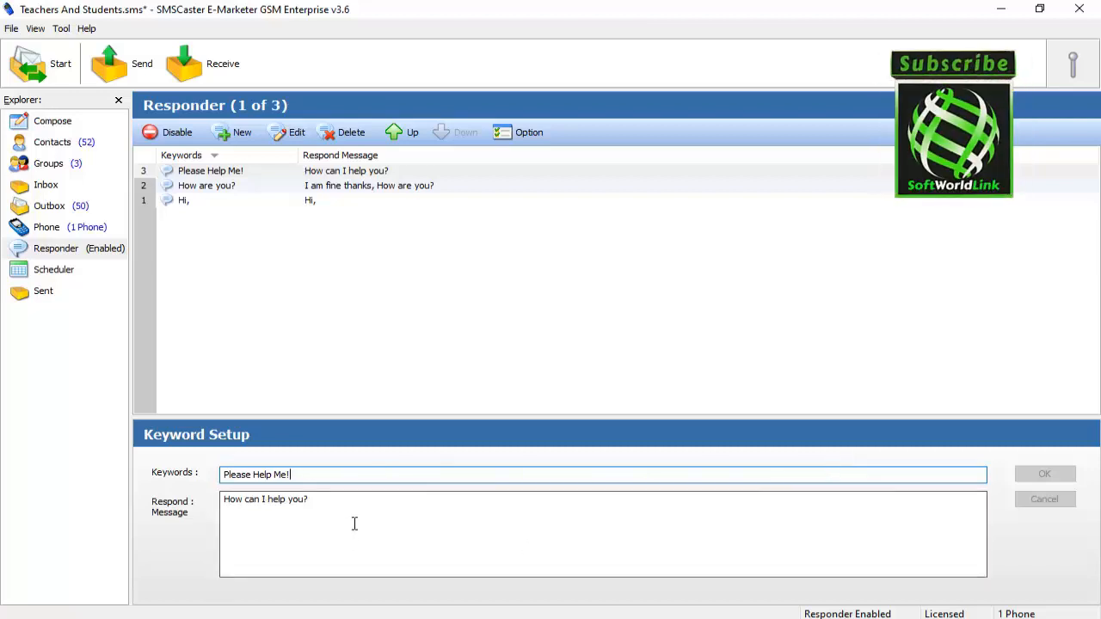
- Review the responder options and close the dialog with OK
{"action": "left_click_drag", "start_coordinate": [353, 523], "coordinate": [197, 503]}
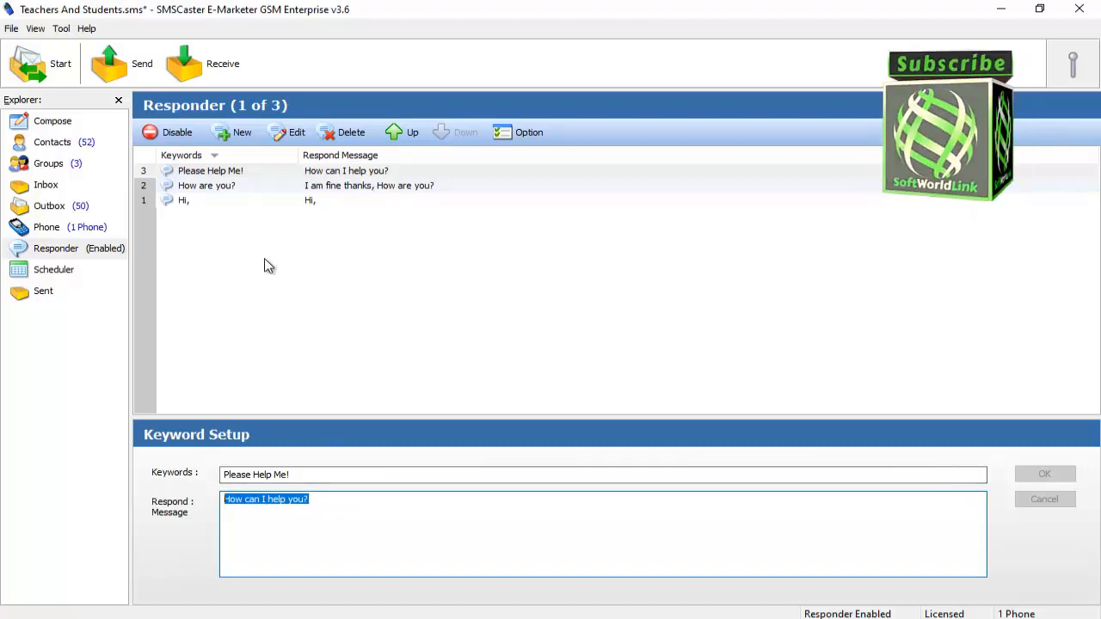
{"action": "left_click", "coordinate": [318, 337]}
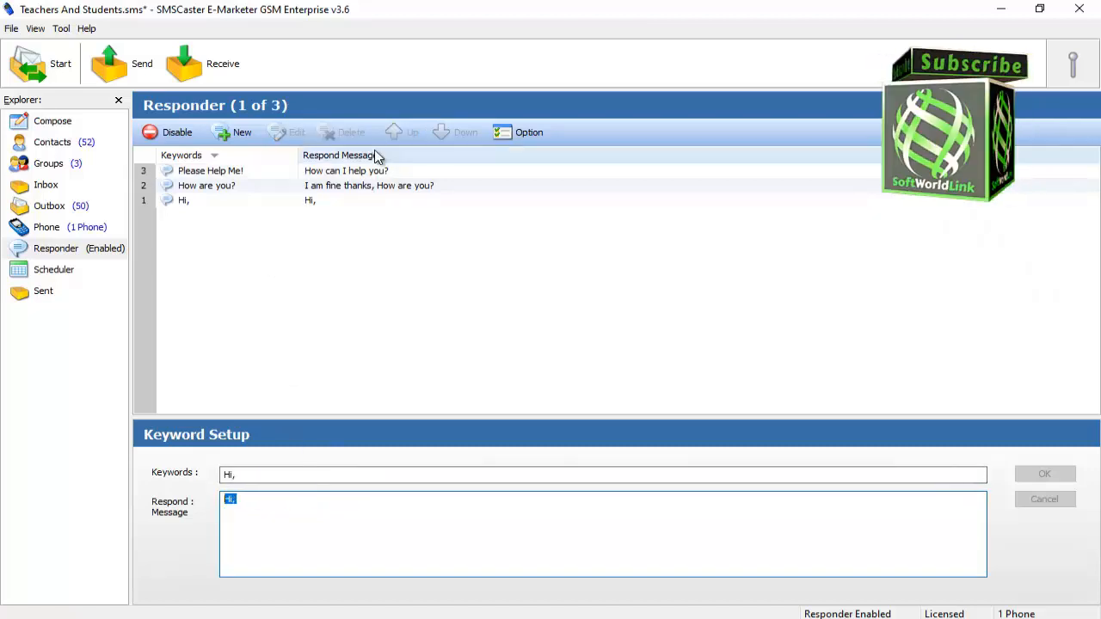
{"action": "left_click", "coordinate": [528, 133]}
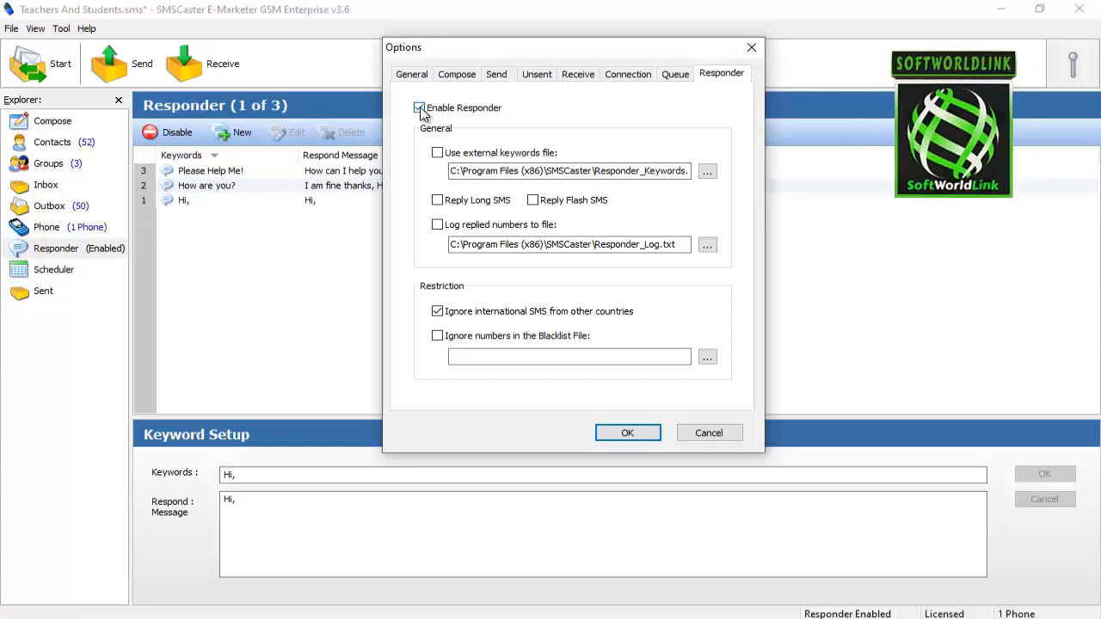
{"action": "left_click", "coordinate": [627, 433]}
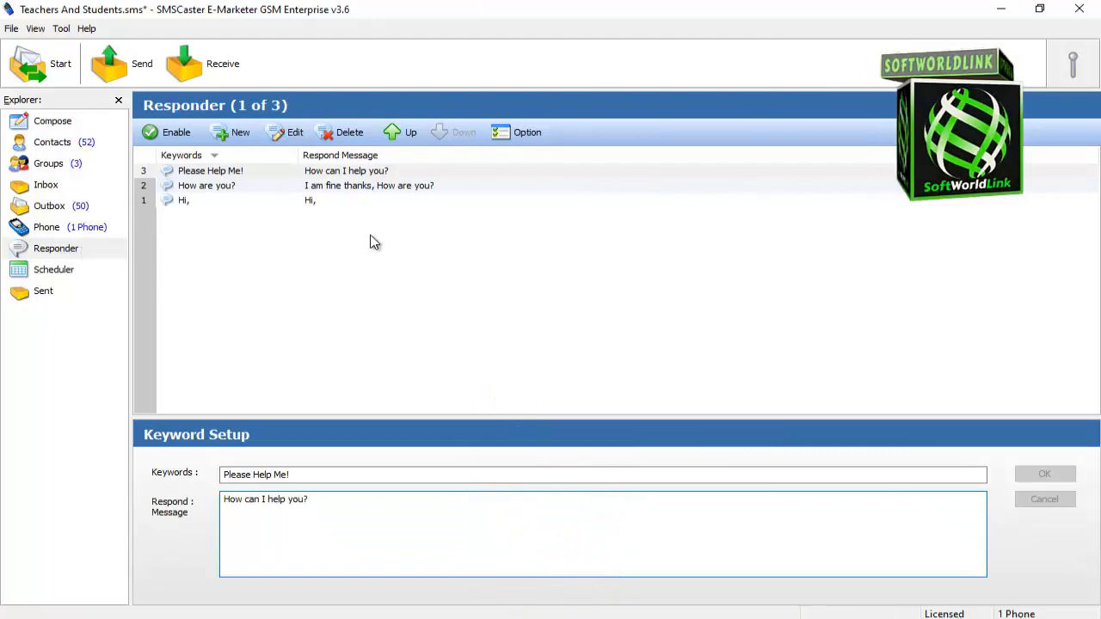
- Open the responder options, turn on Use external keywords file, and browse for the keywords file
{"action": "left_click", "coordinate": [523, 134]}
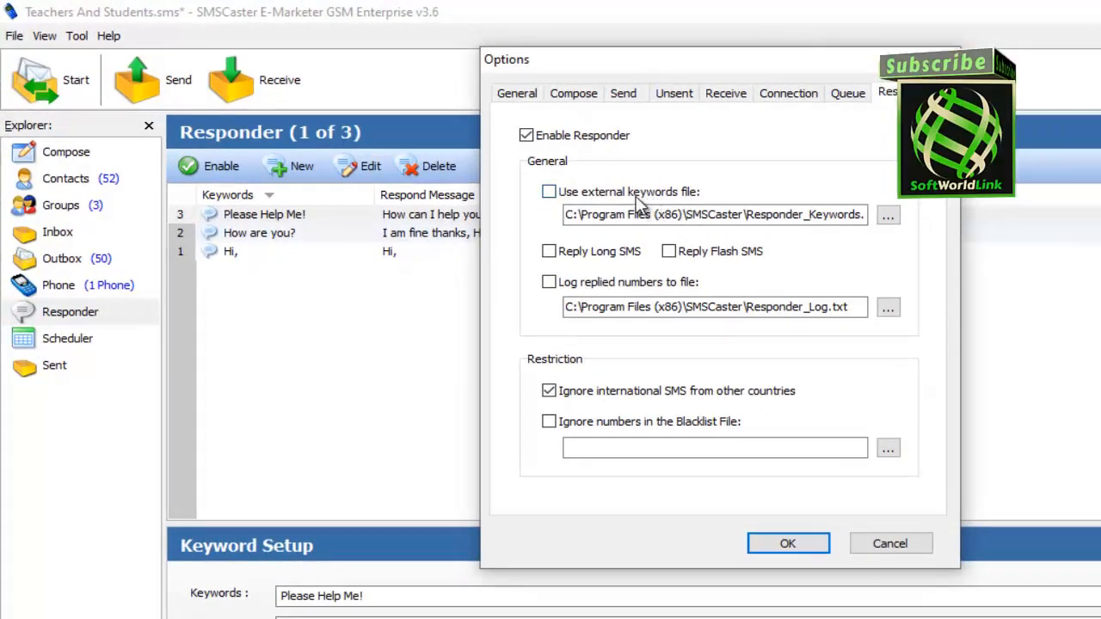
{"action": "left_click", "coordinate": [555, 194]}
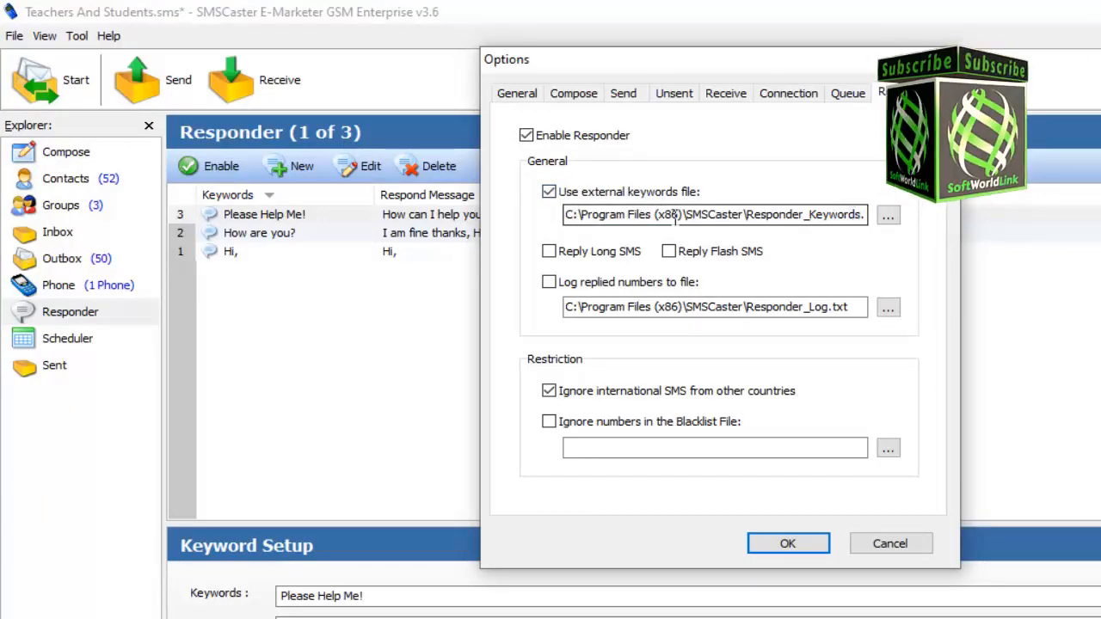
{"action": "left_click", "coordinate": [895, 220]}
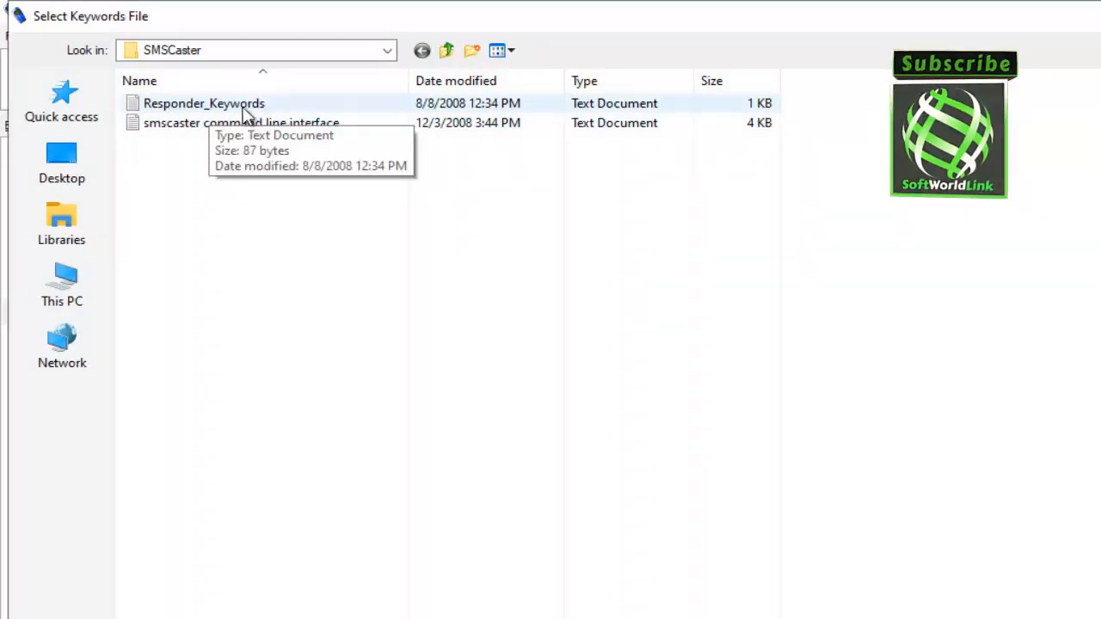
- Open the Responder_Keywords text file in Notepad from the file browser
{"action": "right_click", "coordinate": [192, 105]}
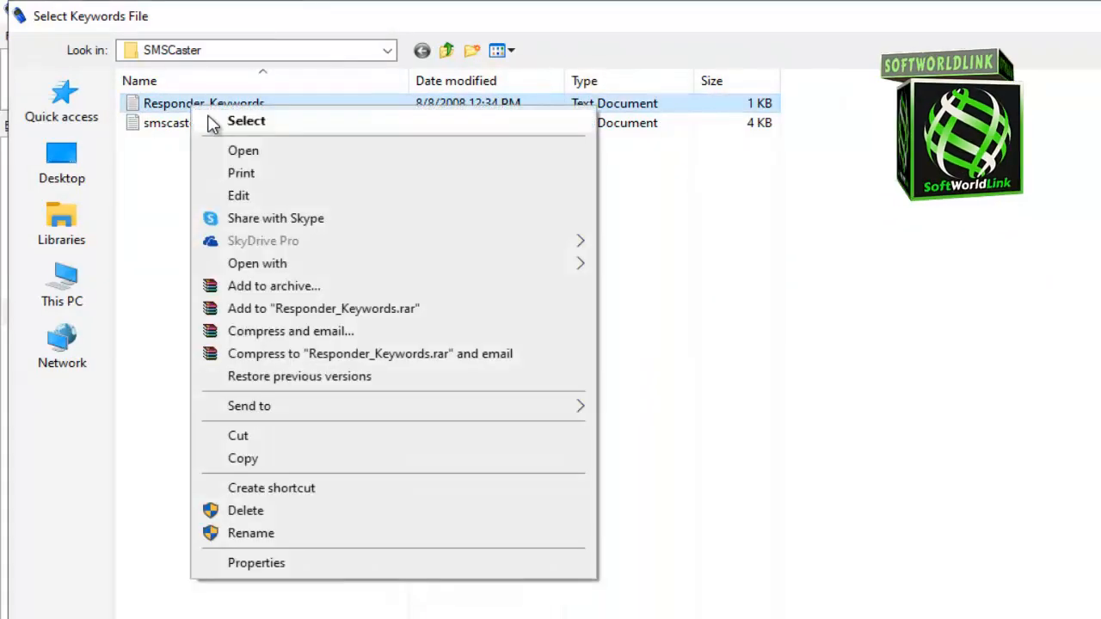
{"action": "left_click", "coordinate": [273, 153]}
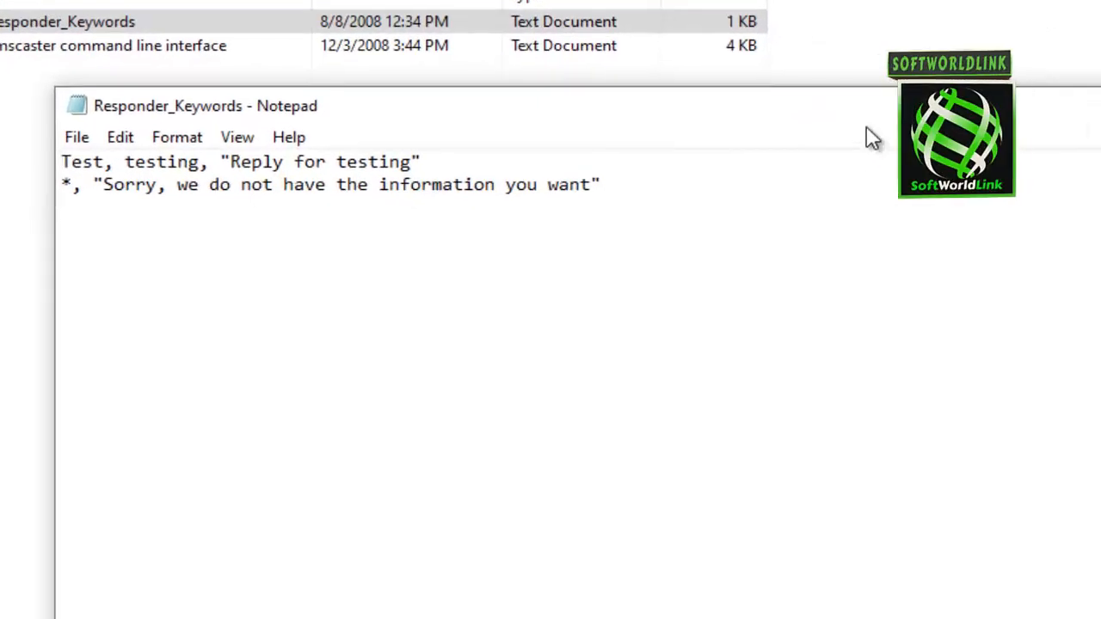
{"action": "left_click_drag", "start_coordinate": [867, 126], "coordinate": [917, 115]}
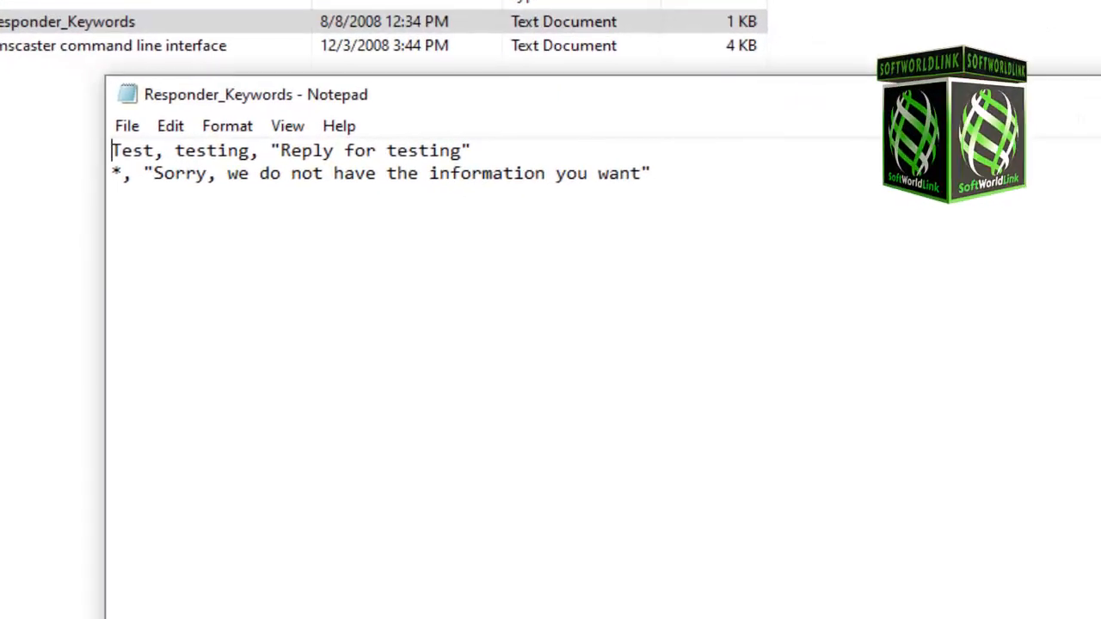
- Examine the keyword and reply format of the first line in the Responder_Keywords file
{"action": "left_click_drag", "start_coordinate": [112, 152], "coordinate": [164, 153]}
{"action": "left_click", "coordinate": [159, 153]}
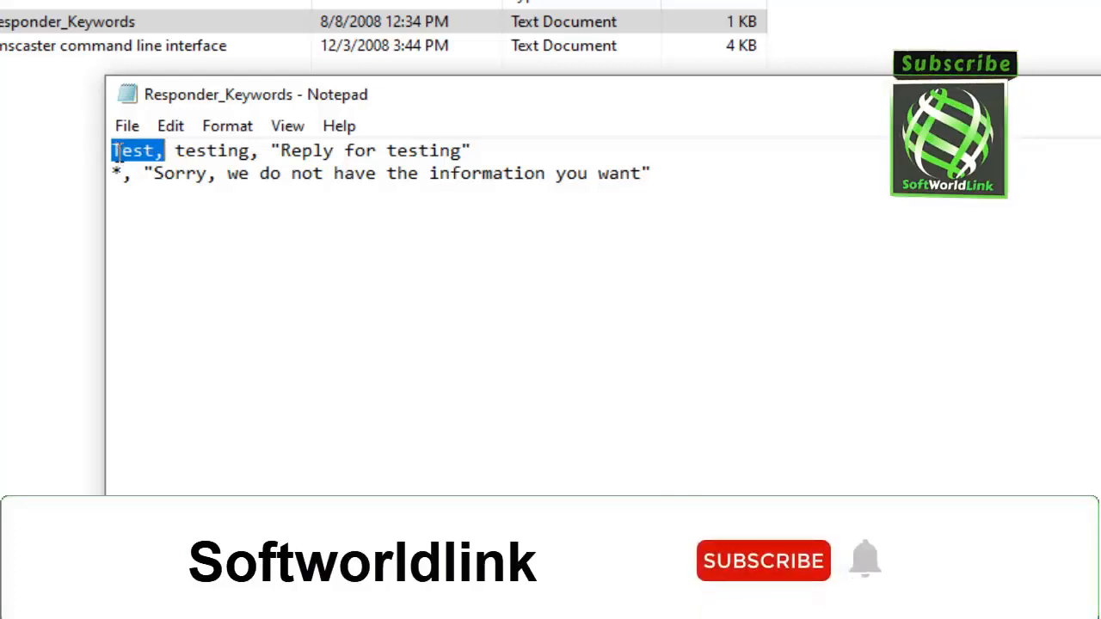
{"action": "left_click", "coordinate": [166, 152]}
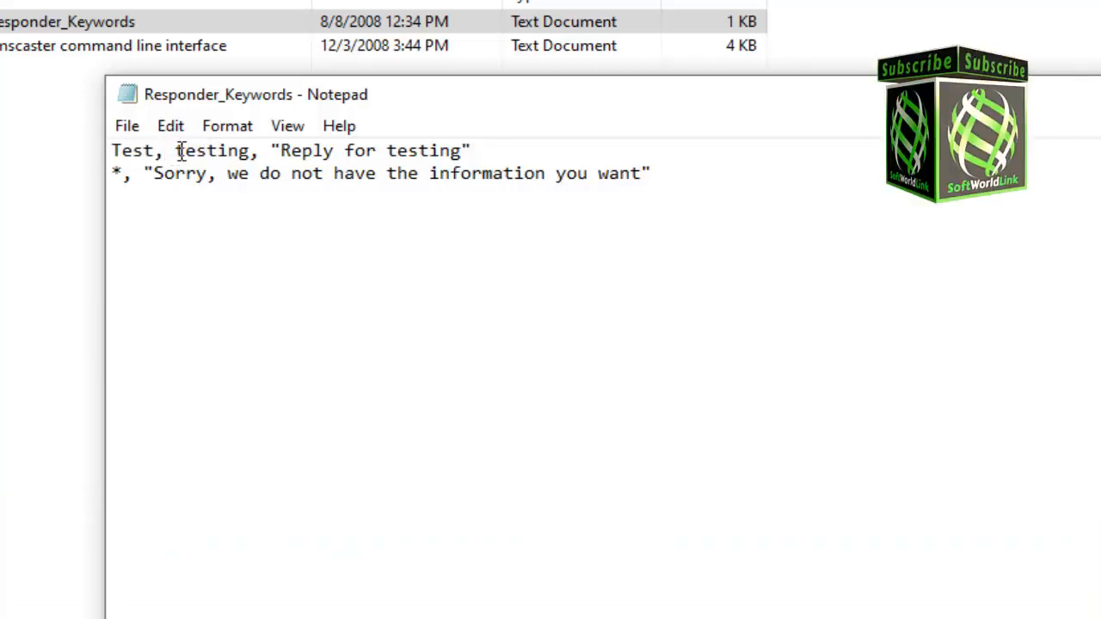
{"action": "left_click_drag", "start_coordinate": [178, 151], "coordinate": [111, 155]}
{"action": "left_click", "coordinate": [255, 150]}
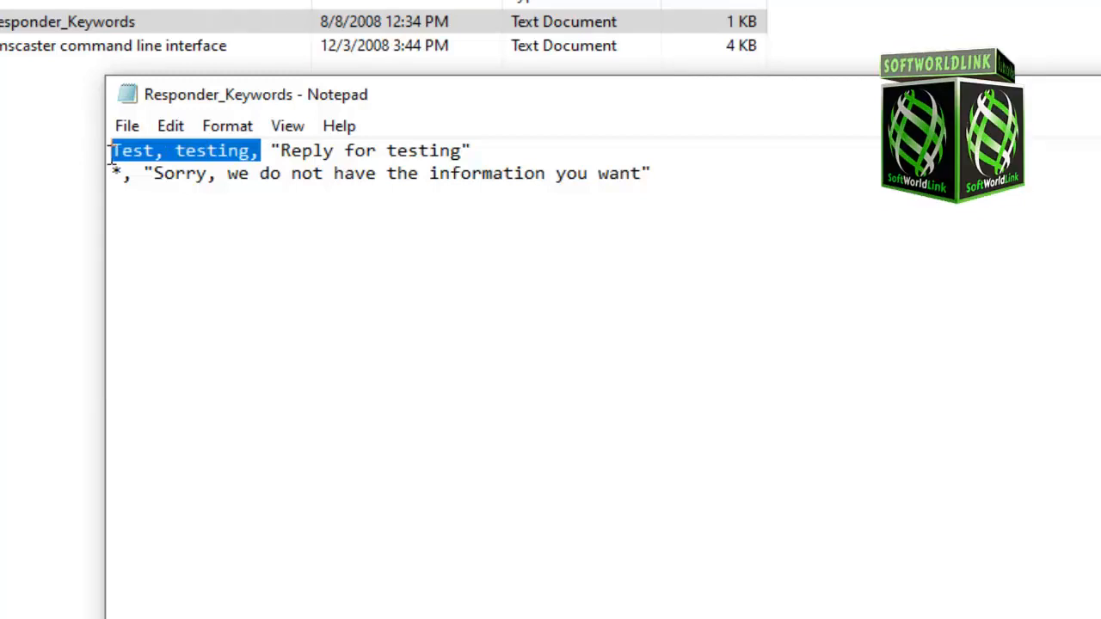
{"action": "left_click_drag", "start_coordinate": [270, 151], "coordinate": [464, 149]}
{"action": "left_click", "coordinate": [289, 150]}
{"action": "left_click", "coordinate": [479, 151]}
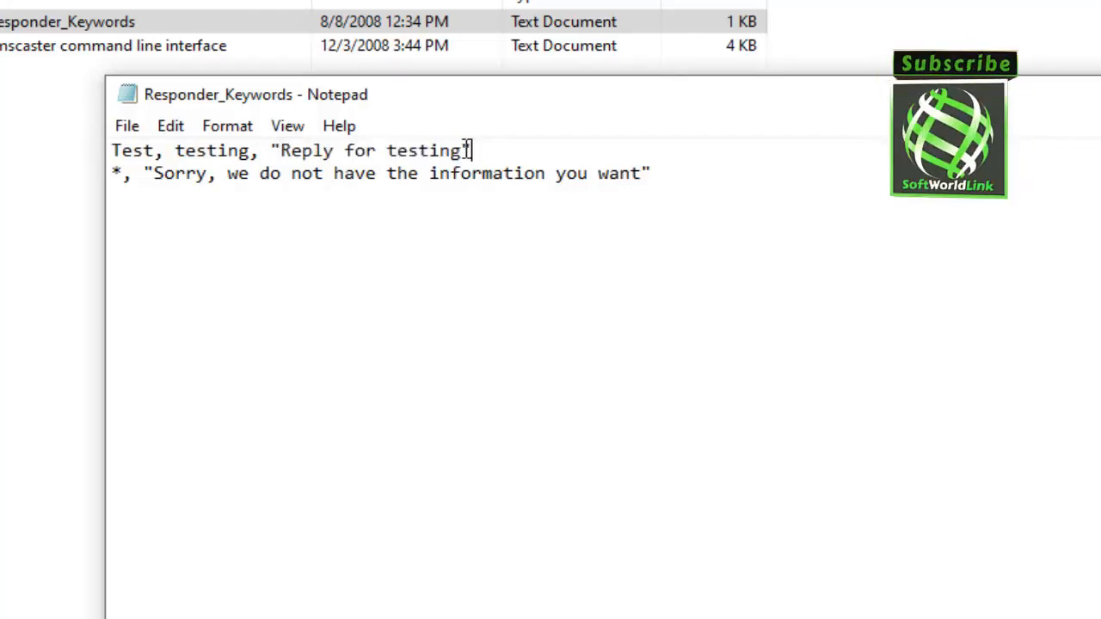
{"action": "left_click_drag", "start_coordinate": [279, 151], "coordinate": [463, 153]}
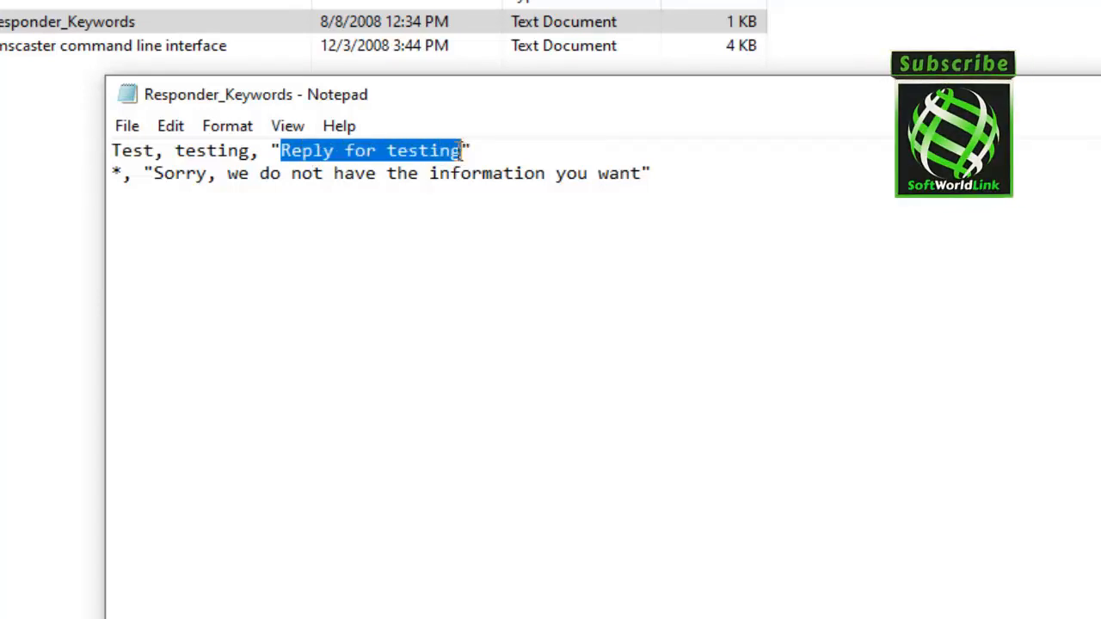
{"action": "double_click", "coordinate": [244, 152]}
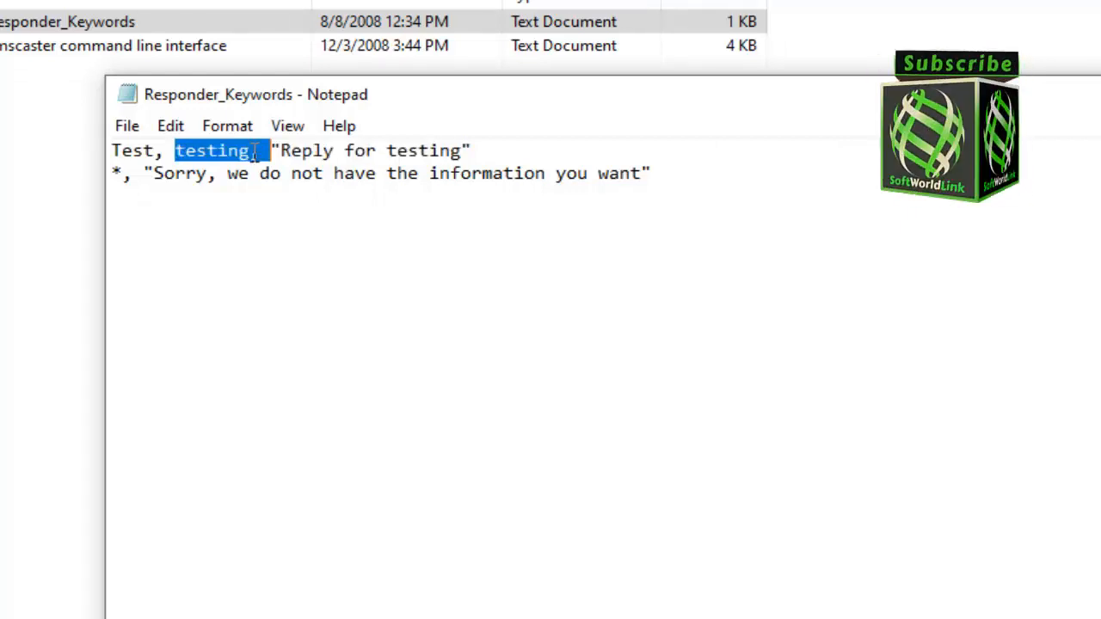
{"action": "left_click", "coordinate": [248, 154]}
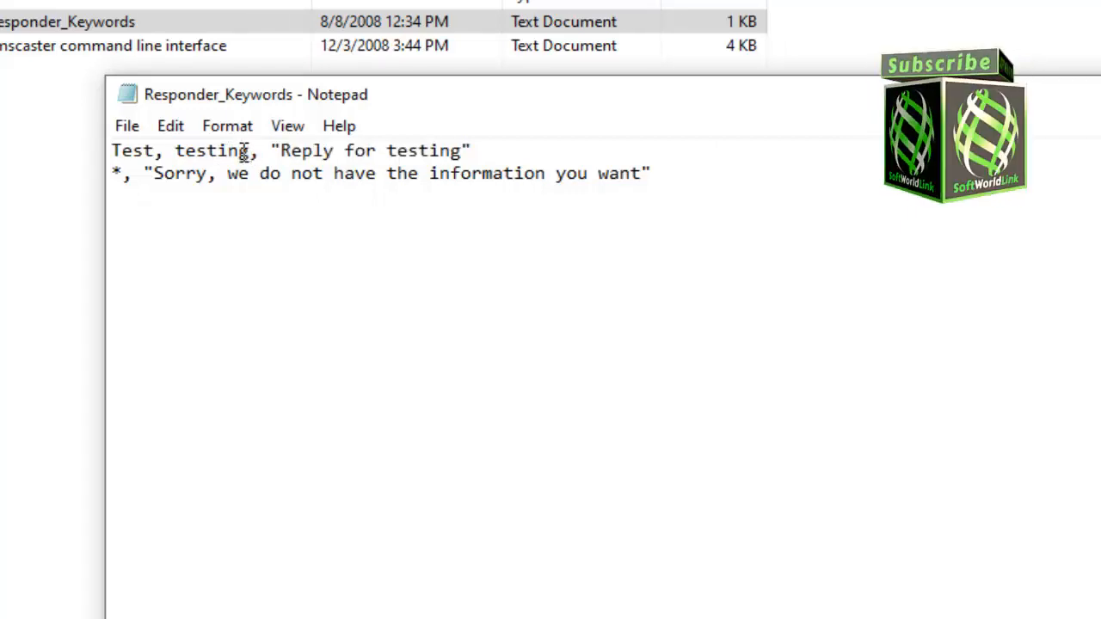
- Replace the first line's keywords with Hi and its quoted reply with "Hi"
{"action": "left_click_drag", "start_coordinate": [247, 151], "coordinate": [94, 151]}
{"action": "type", "text": "Hi"}
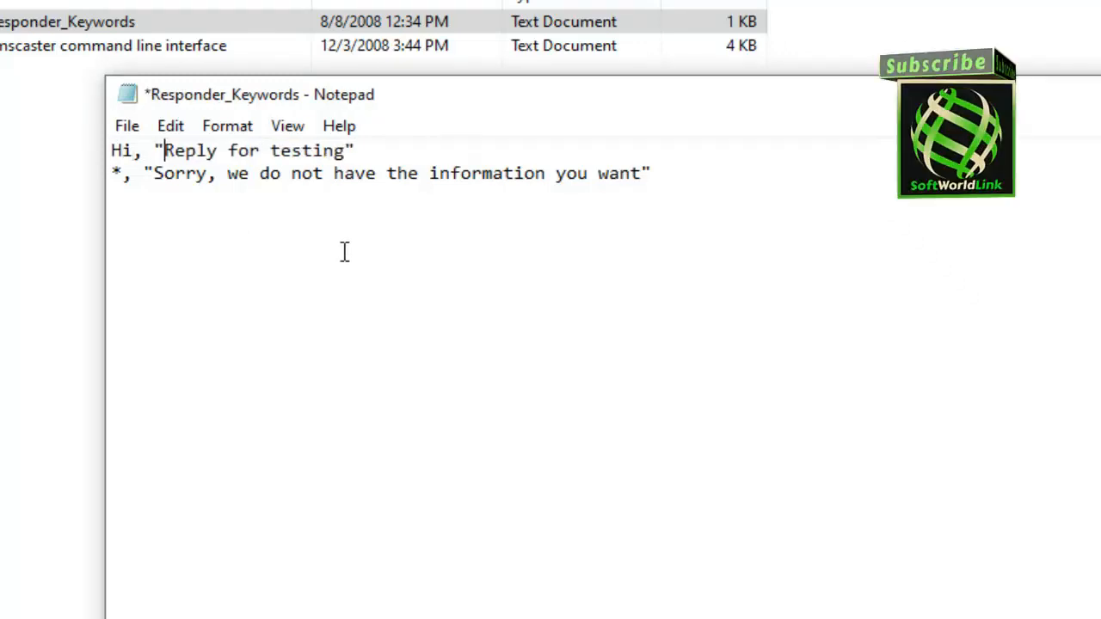
{"action": "key", "text": "shift+Right"}
{"action": "key", "text": "shift+Right"}
{"action": "key", "text": "shift+Right"}
{"action": "key", "text": "shift+Right"}
{"action": "key", "text": "shift+Right"}
{"action": "key", "text": "shift+Right"}
{"action": "key", "text": "shift+Right"}
{"action": "key", "text": "shift+Right"}
{"action": "key", "text": "shift+Right"}
{"action": "key", "text": "shift+Right"}
{"action": "key", "text": "shift+Right"}
{"action": "key", "text": "shift+Right"}
{"action": "key", "text": "shift+Right"}
{"action": "key", "text": "shift+Right"}
{"action": "key", "text": "shift+Right"}
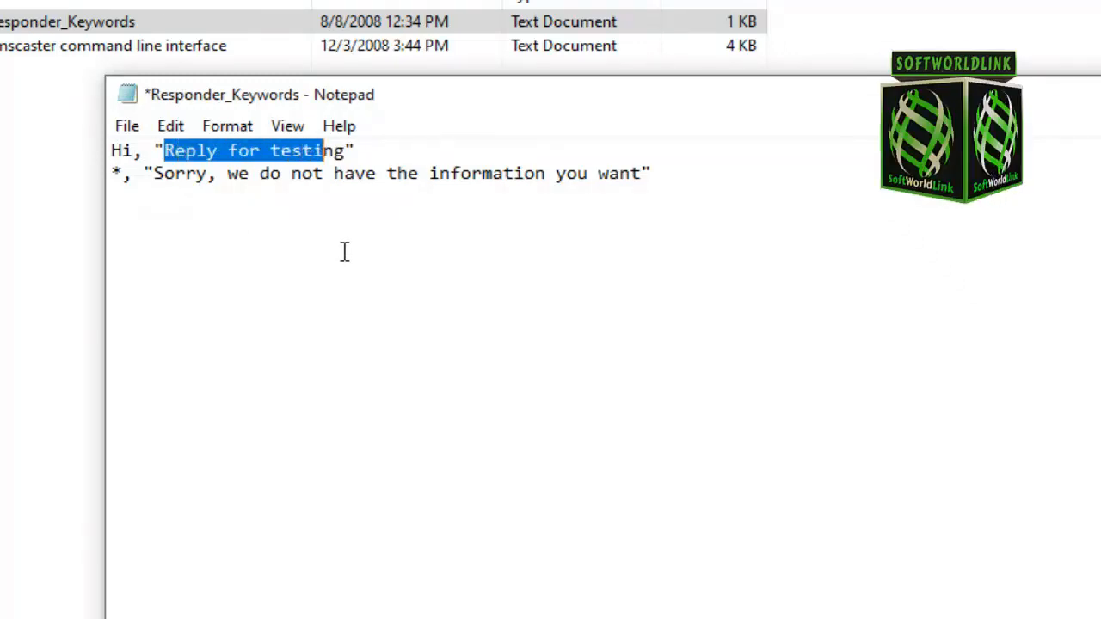
{"action": "key", "text": "shift+Right"}
{"action": "key", "text": "shift+Right"}
{"action": "type", "text": "Hi"}
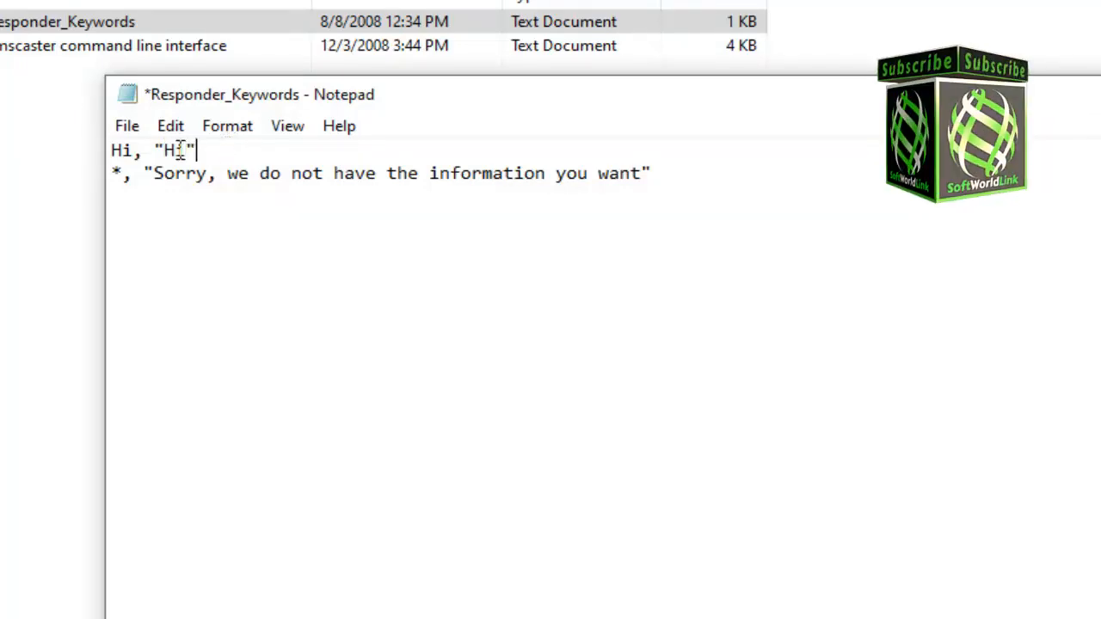
- Duplicate the Hi, "Hi" line three times directly beneath the first line
{"action": "left_click_drag", "start_coordinate": [197, 151], "coordinate": [81, 152]}
{"action": "key", "text": "ctrl+c"}
{"action": "left_click", "coordinate": [264, 152]}
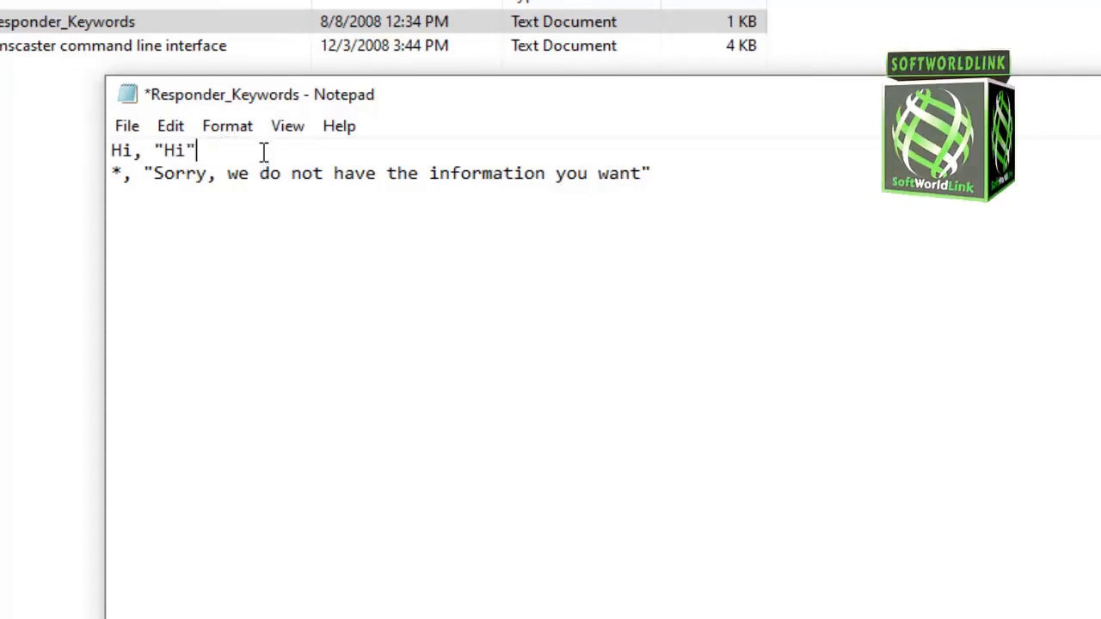
{"action": "key", "text": "Return"}
{"action": "key", "text": "ctrl+v"}
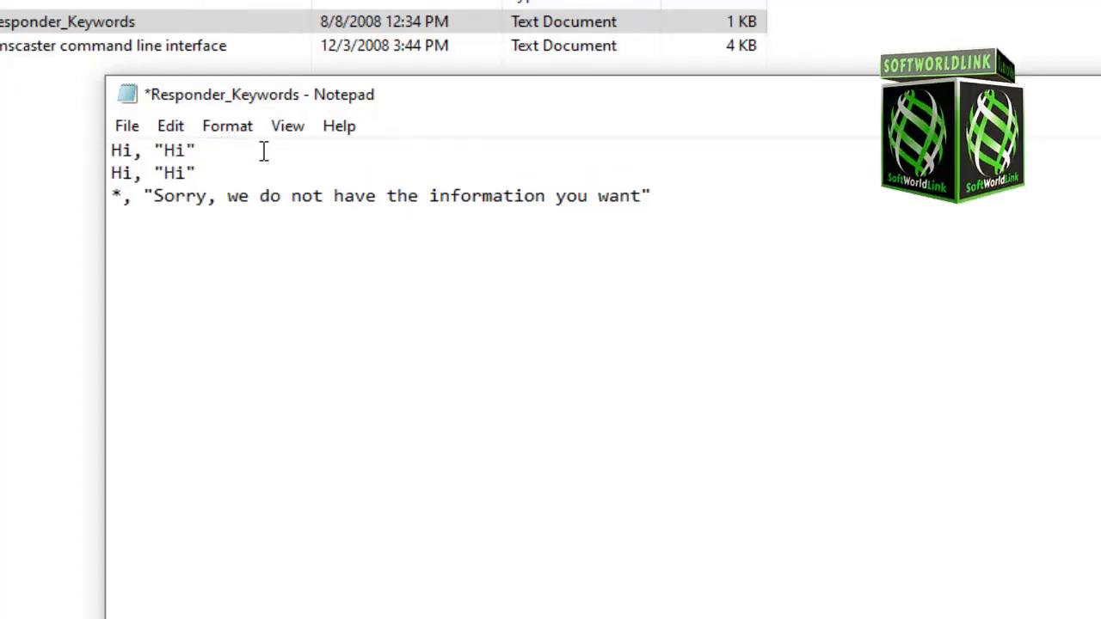
{"action": "key", "text": "Return"}
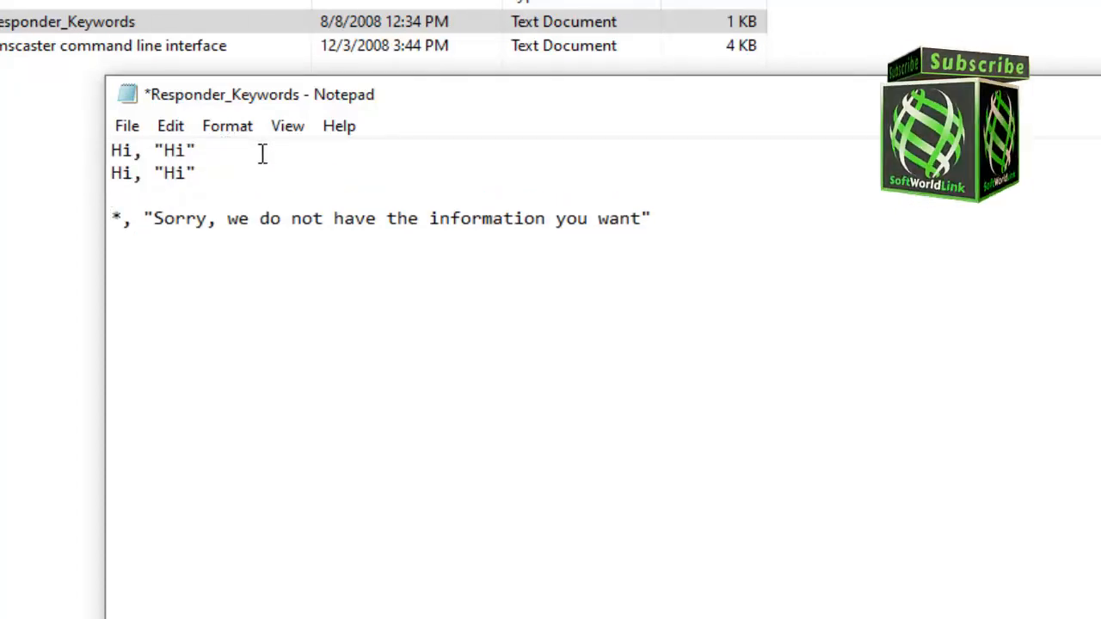
{"action": "key", "text": "ctrl+v"}
{"action": "key", "text": "Return"}
{"action": "key", "text": "ctrl+v"}
- Rewrite the copies as How Are You?, "I am fine, how are you?"; I want SMSCaster, "Please Contact Us"; Please Help Me, "How can i help you"
{"action": "double_click", "coordinate": [122, 173]}
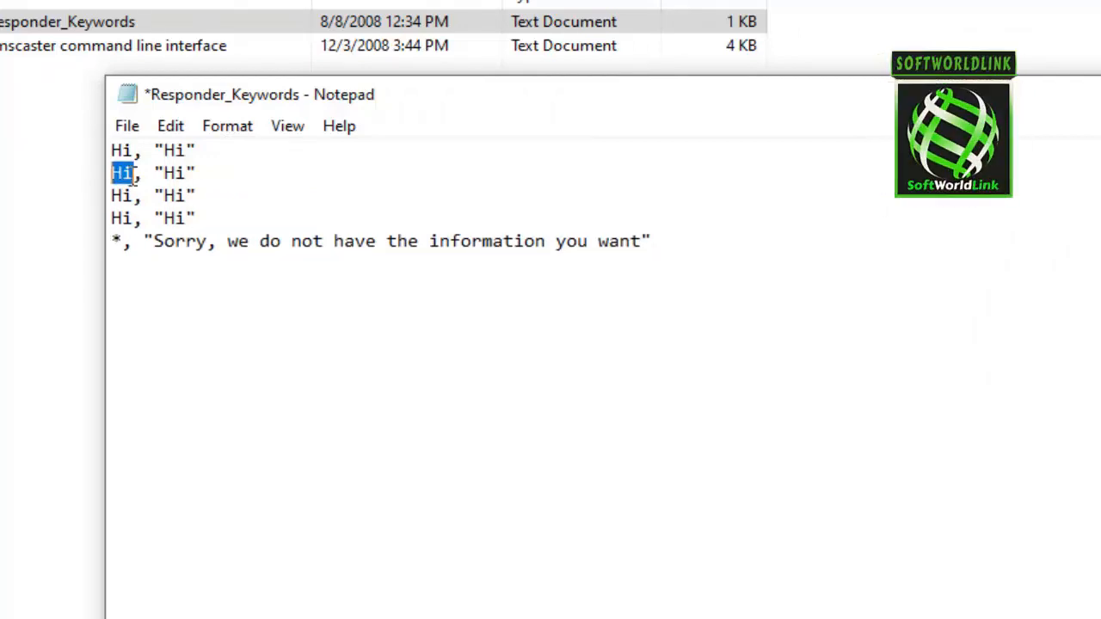
{"action": "left_click", "coordinate": [128, 174]}
{"action": "left_click_drag", "start_coordinate": [133, 172], "coordinate": [112, 173]}
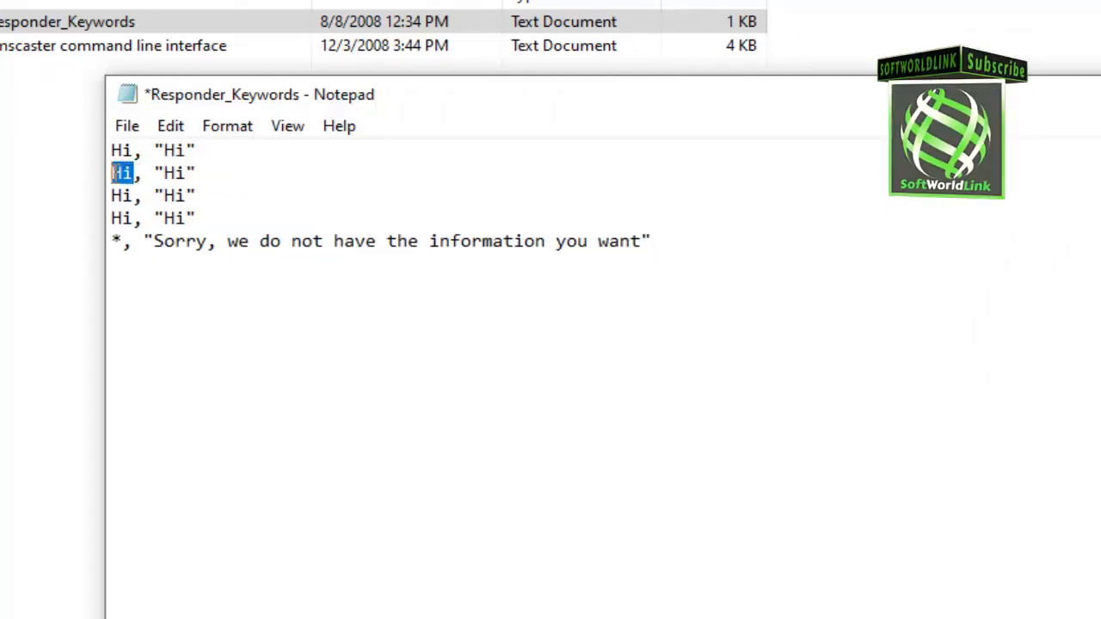
{"action": "type", "text": "How can i help you"}
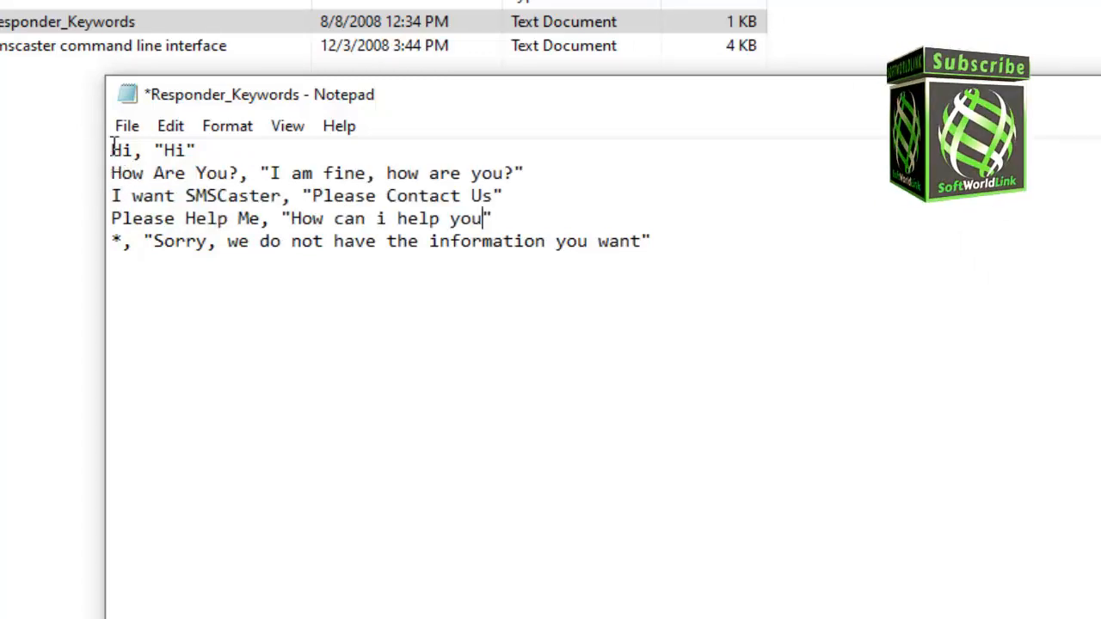
- Insert two empty lines above the * default reply line after pointing out each keyword and reply
{"action": "left_click_drag", "start_coordinate": [113, 150], "coordinate": [138, 151]}
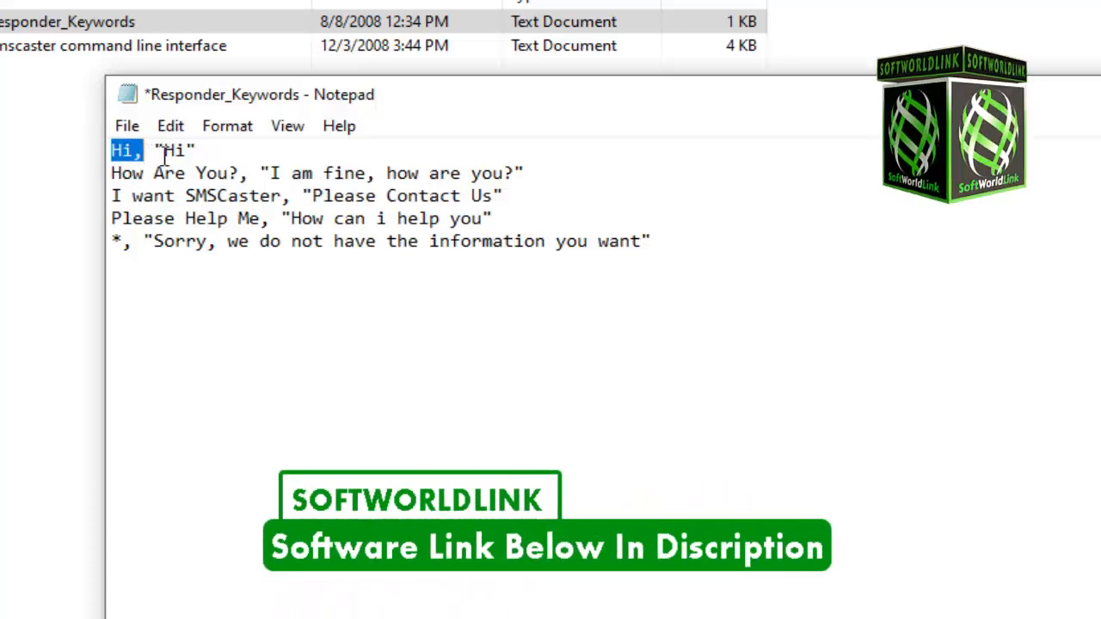
{"action": "left_click_drag", "start_coordinate": [155, 151], "coordinate": [200, 151]}
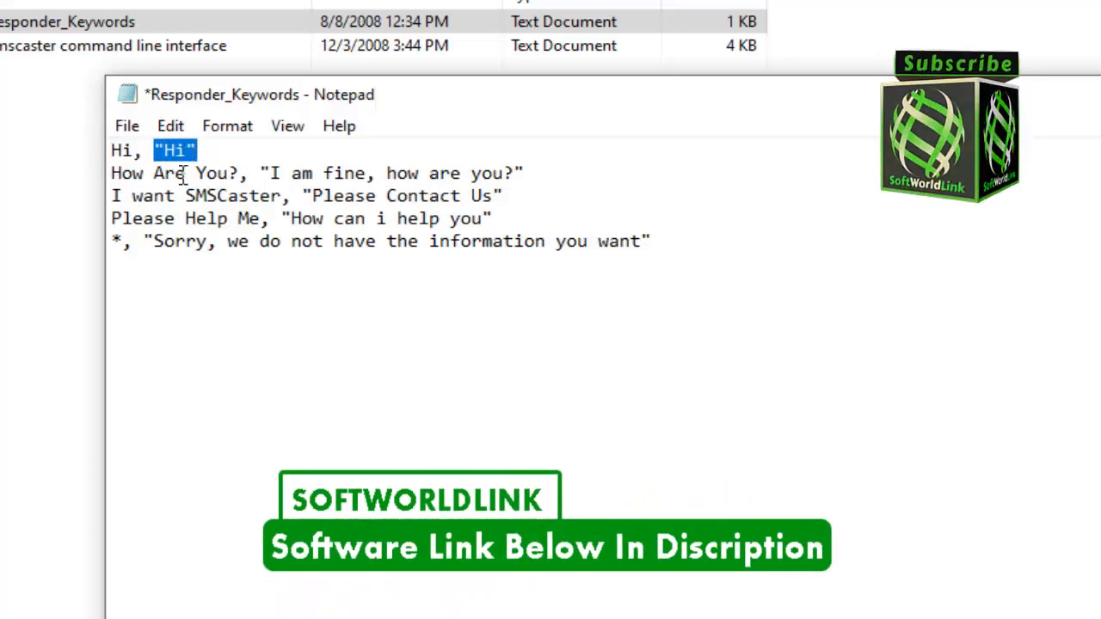
{"action": "left_click_drag", "start_coordinate": [111, 175], "coordinate": [511, 188]}
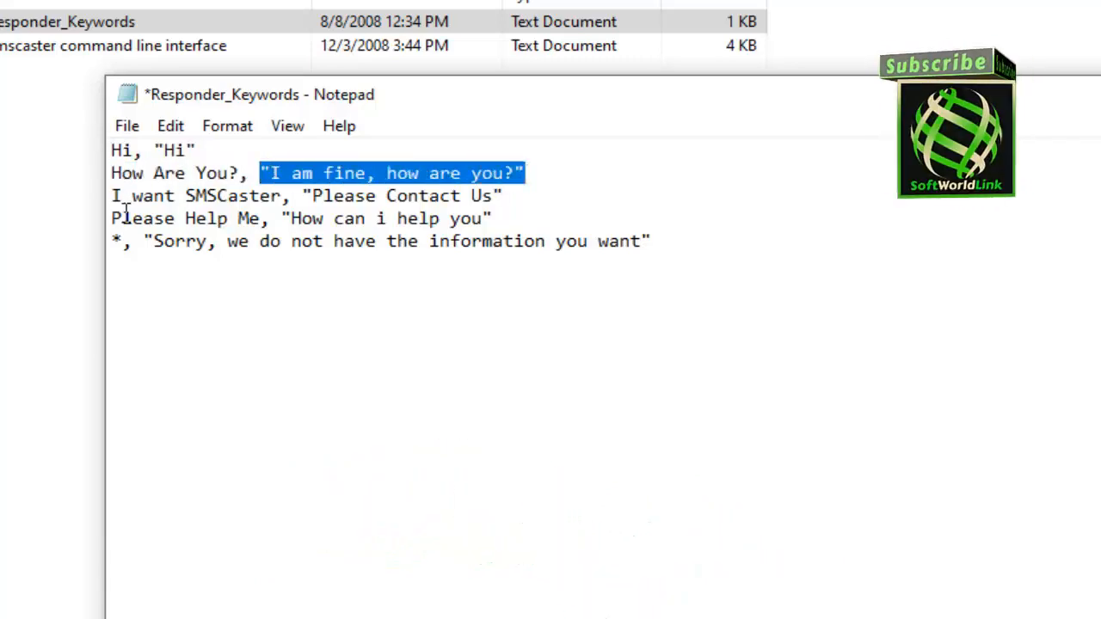
{"action": "left_click_drag", "start_coordinate": [111, 196], "coordinate": [295, 196]}
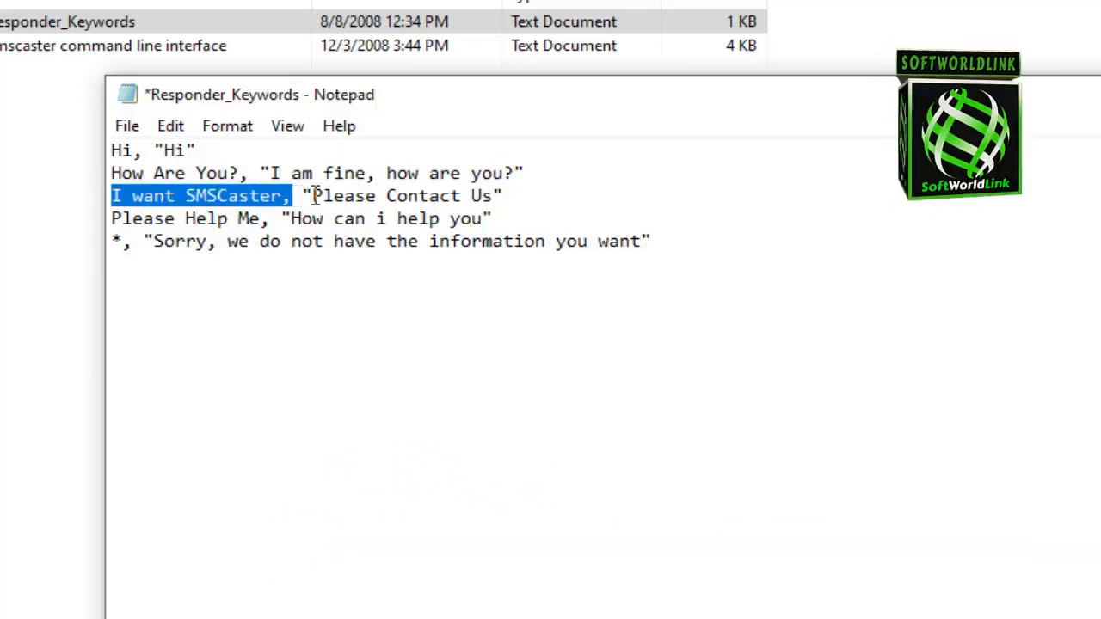
{"action": "left_click", "coordinate": [524, 210]}
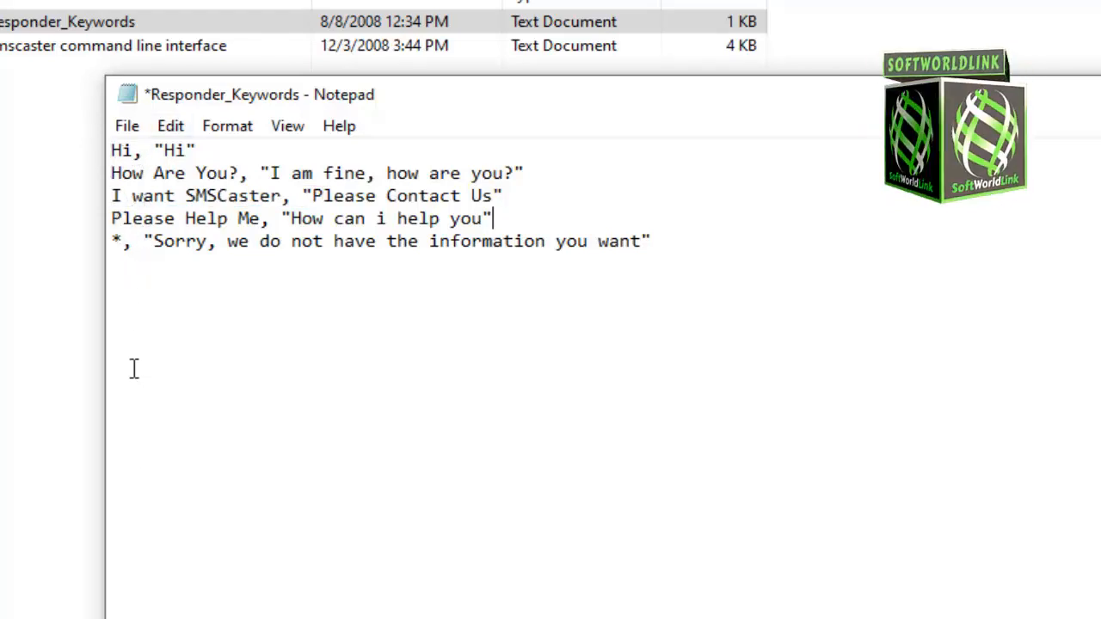
{"action": "key", "text": "Return"}
{"action": "key", "text": "Return"}
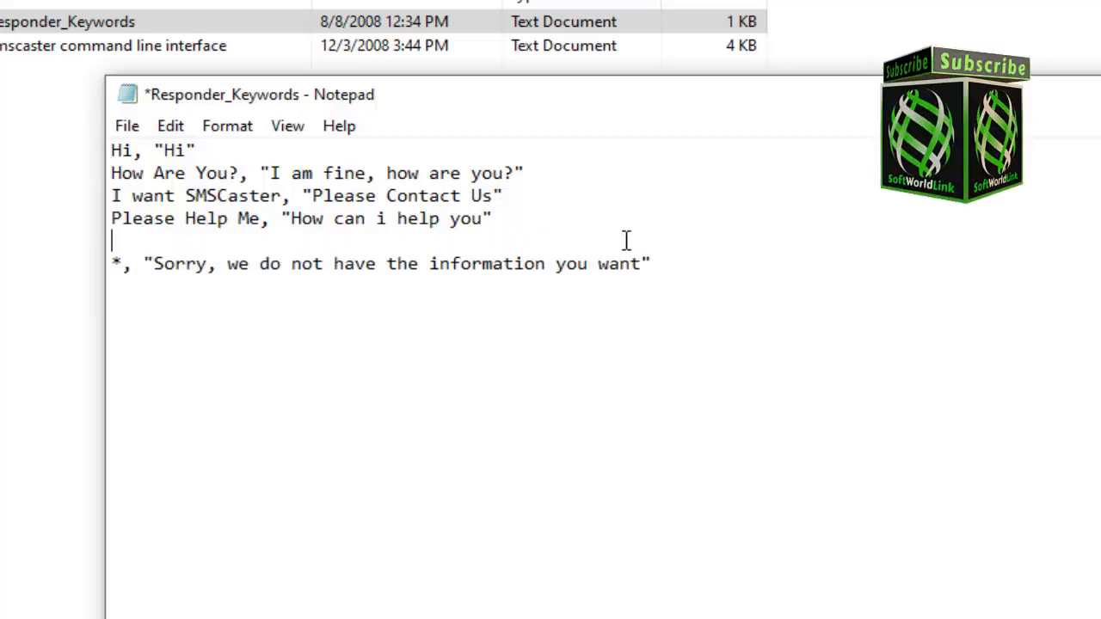
- Examine the * wildcard keyword and its quoted default reply on the last line
{"action": "left_click_drag", "start_coordinate": [675, 285], "coordinate": [57, 286]}
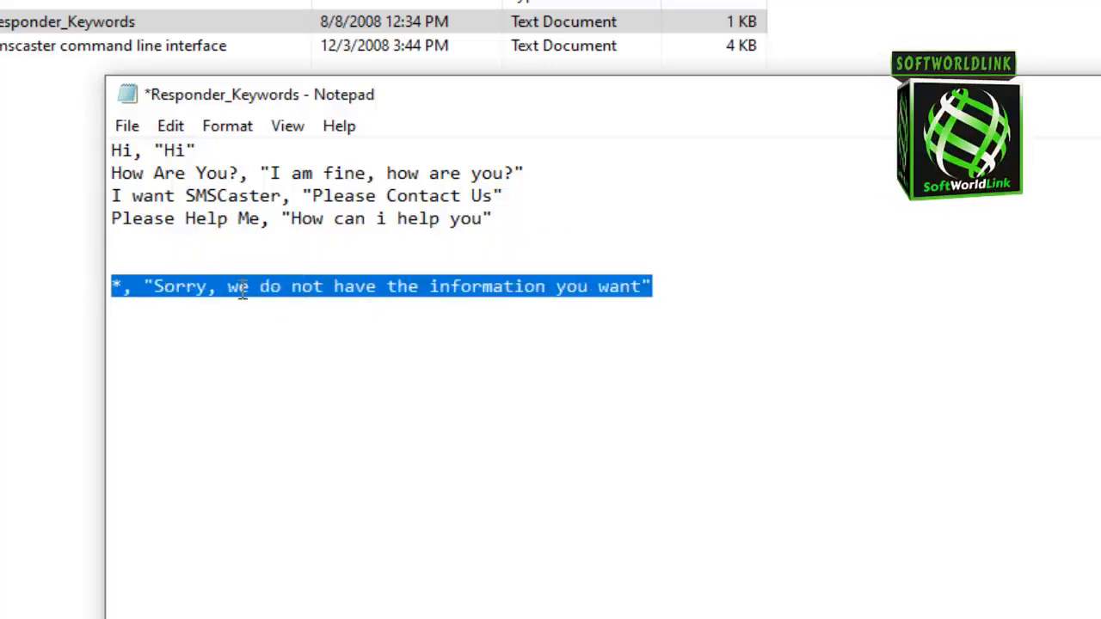
{"action": "left_click_drag", "start_coordinate": [124, 287], "coordinate": [112, 288]}
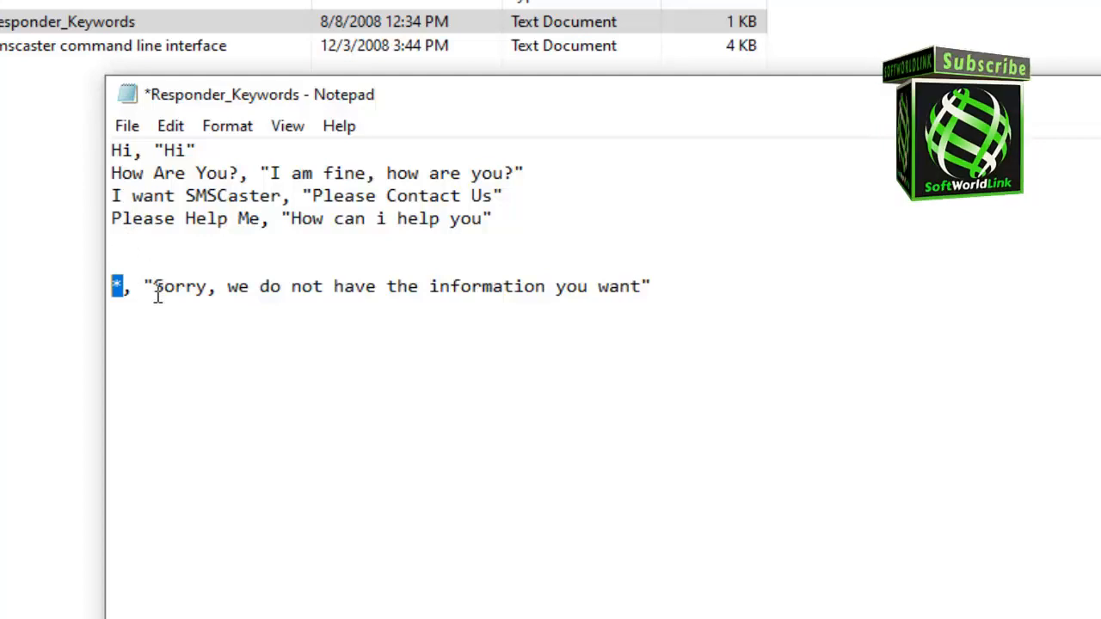
{"action": "left_click_drag", "start_coordinate": [154, 290], "coordinate": [642, 290]}
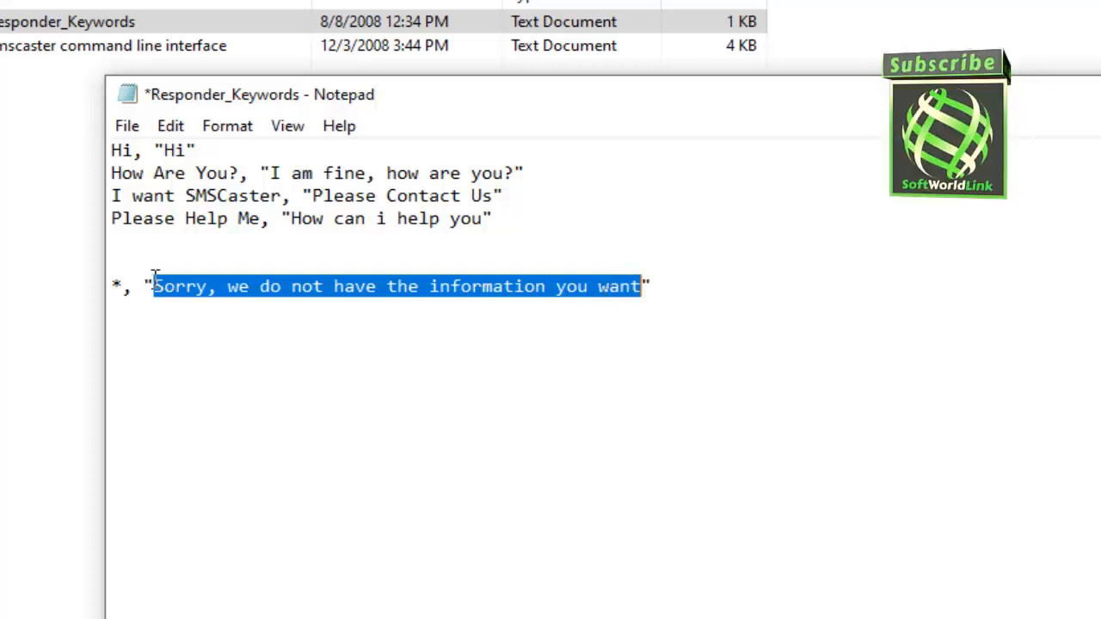
{"action": "left_click_drag", "start_coordinate": [122, 285], "coordinate": [110, 285]}
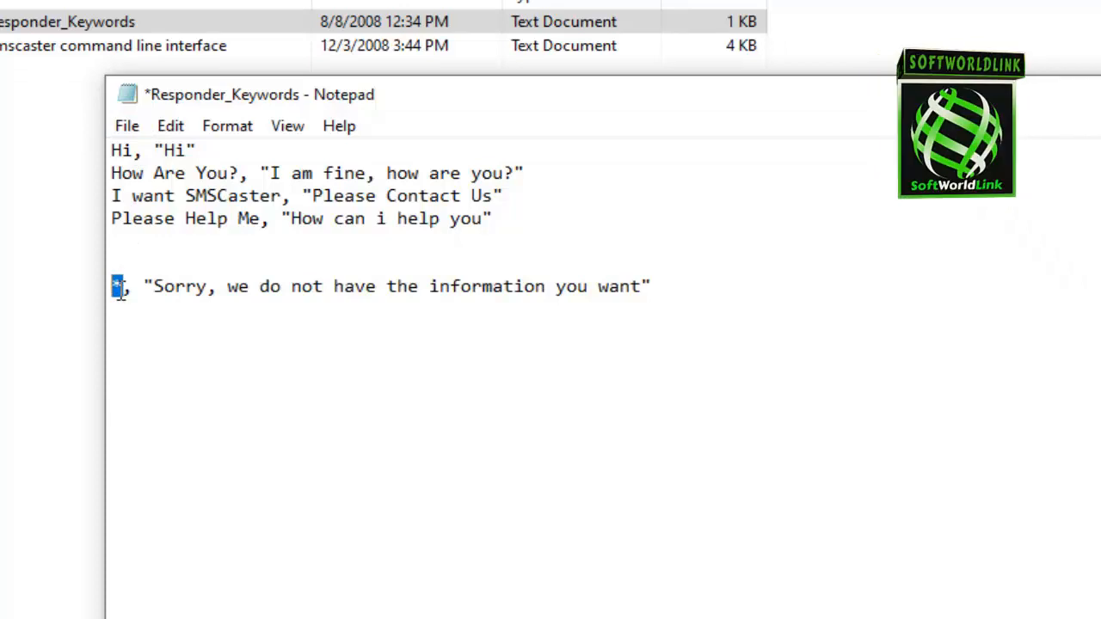
{"action": "left_click", "coordinate": [121, 288]}
{"action": "left_click_drag", "start_coordinate": [119, 290], "coordinate": [93, 287]}
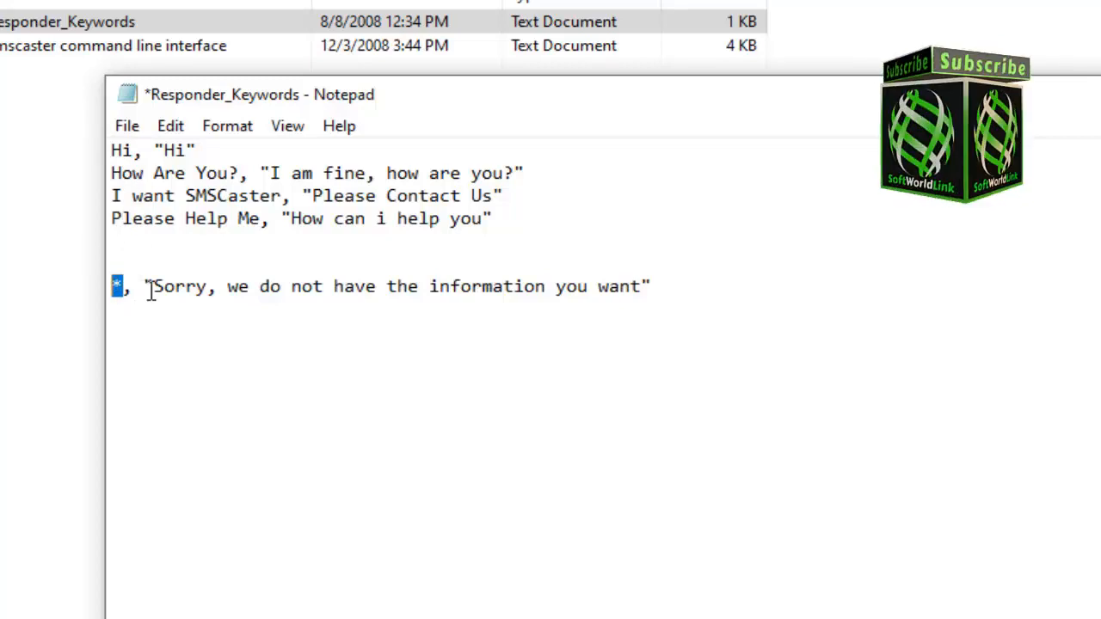
{"action": "left_click_drag", "start_coordinate": [155, 287], "coordinate": [642, 291]}
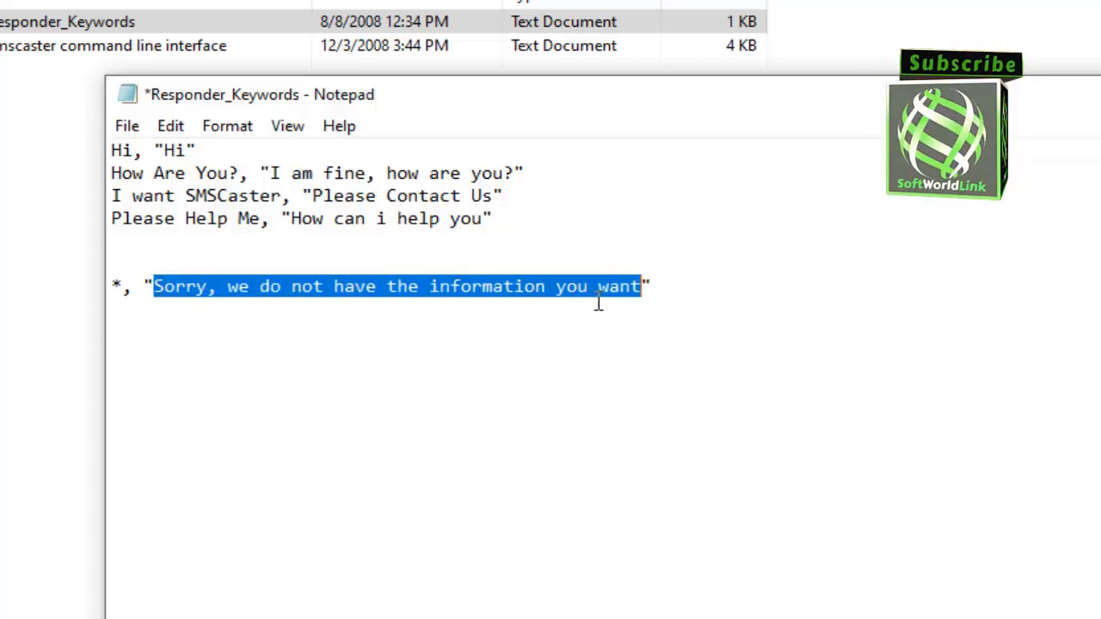
{"action": "left_click", "coordinate": [153, 246]}
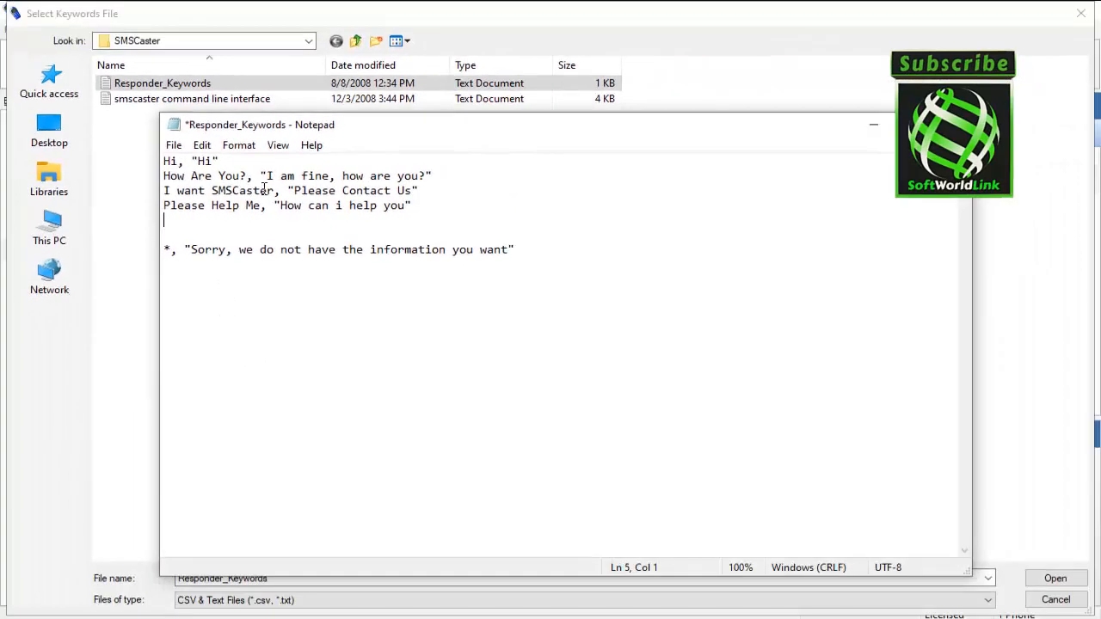
- Close Notepad without saving and open the Responder_Keywords file as the external keywords file
{"action": "left_click", "coordinate": [953, 125]}
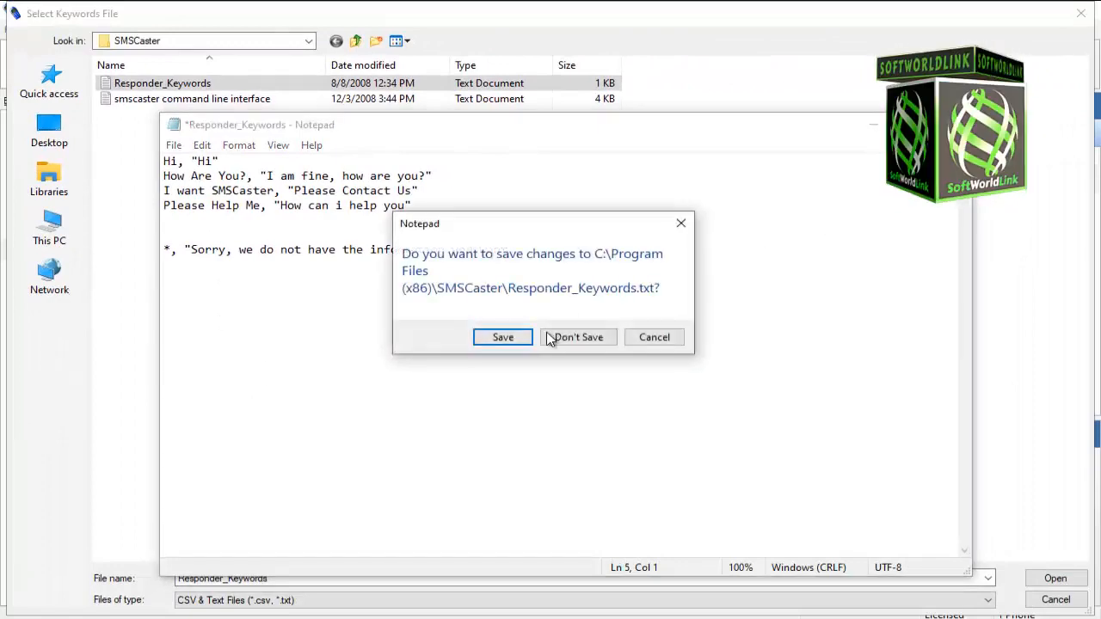
{"action": "left_click", "coordinate": [578, 337]}
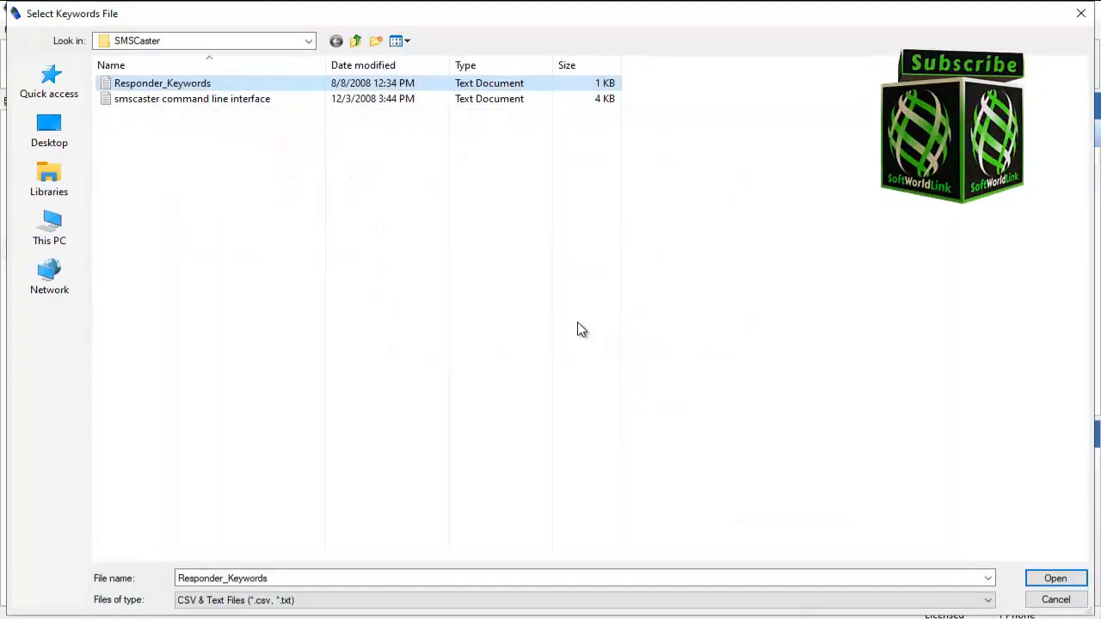
{"action": "key", "text": "Return"}
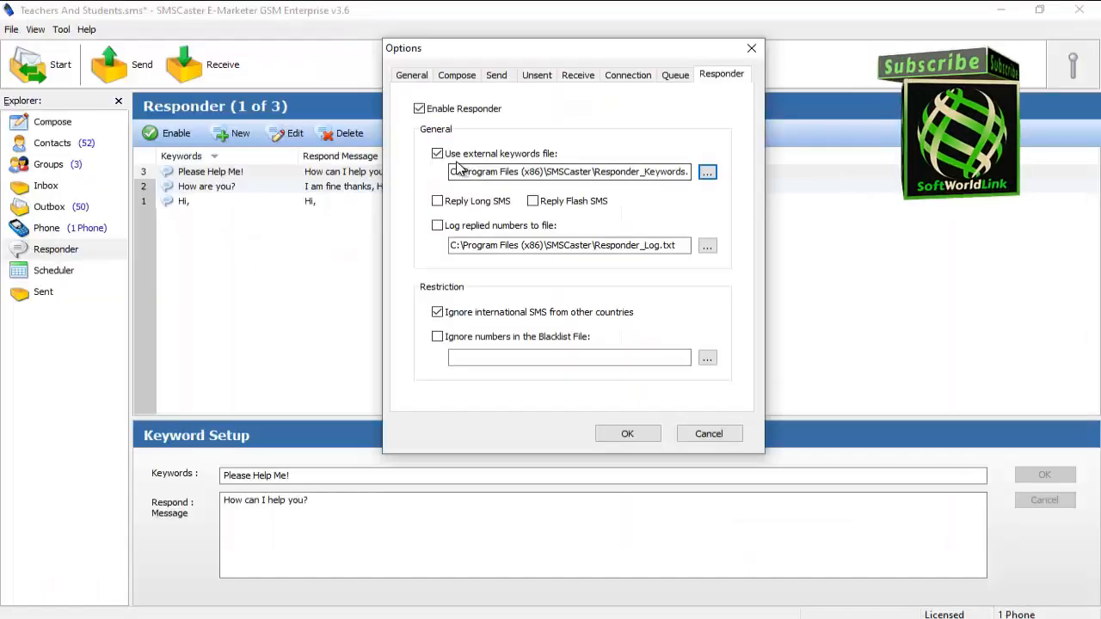
- Open the Responder Excel workbook from the Contacts folder
{"action": "left_click", "coordinate": [707, 174]}
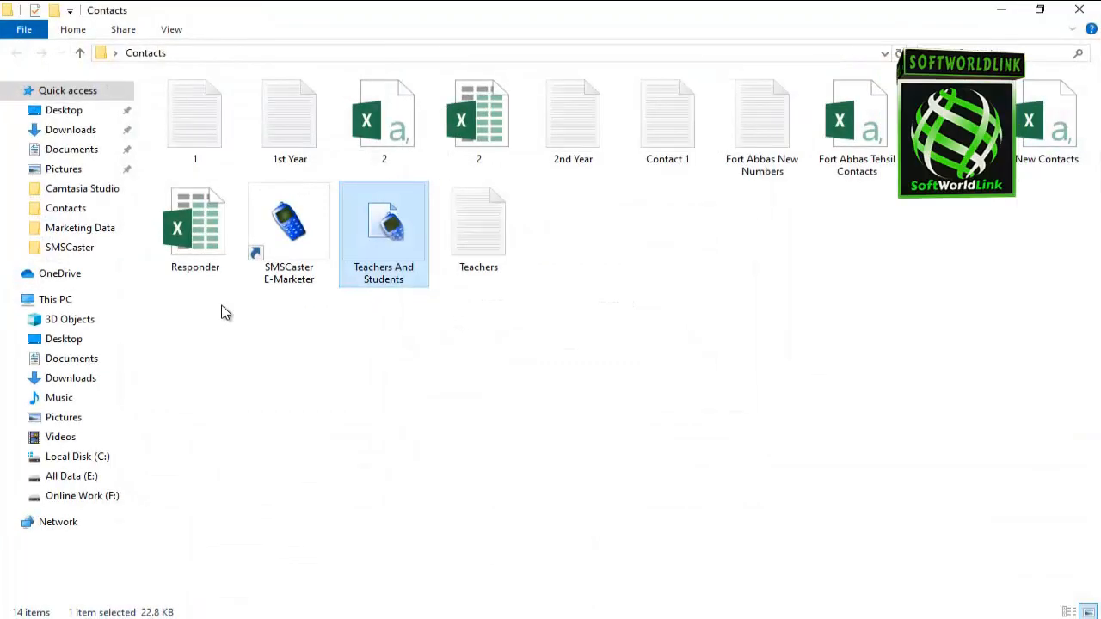
{"action": "left_click", "coordinate": [198, 241]}
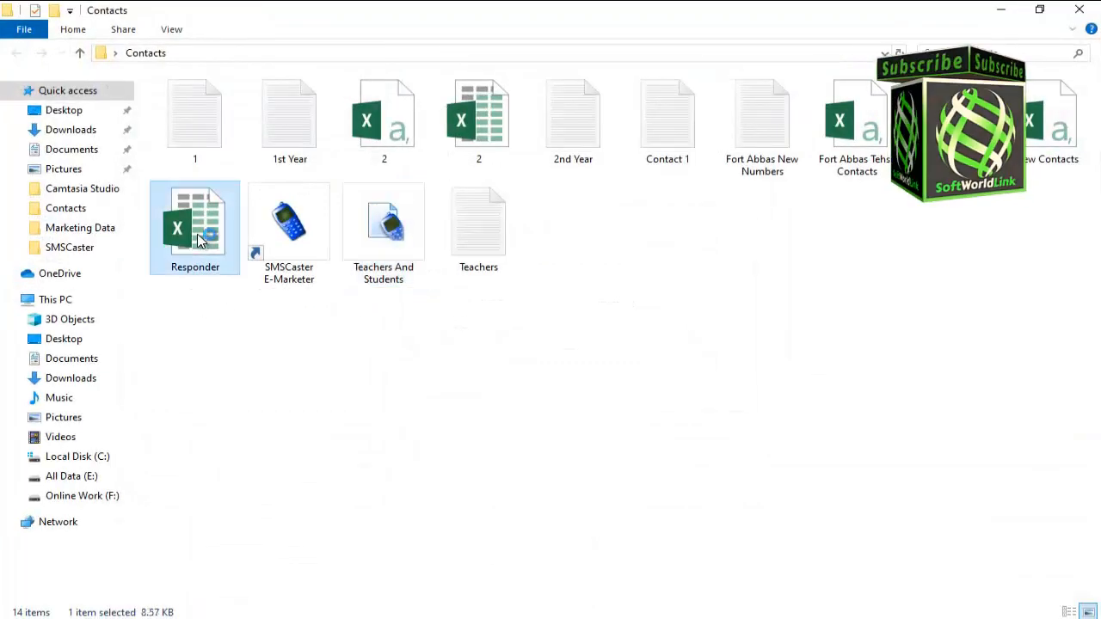
{"action": "double_click", "coordinate": [198, 241]}
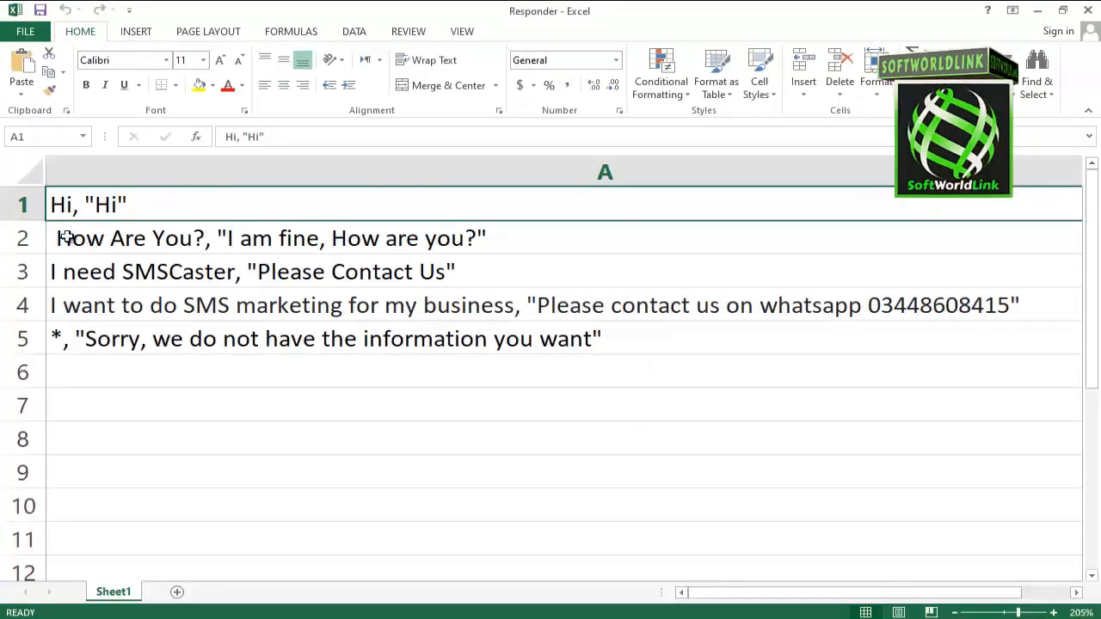
- Examine the keyword and quoted reply parts of each row in the Responder workbook
{"action": "double_click", "coordinate": [60, 205]}
{"action": "left_click_drag", "start_coordinate": [77, 205], "coordinate": [51, 207]}
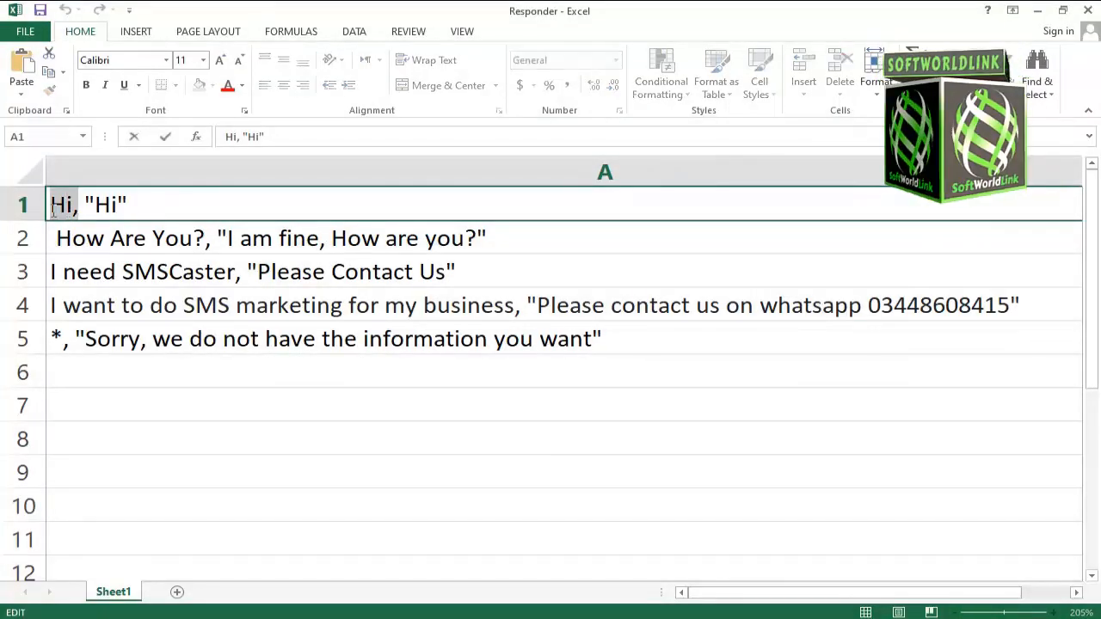
{"action": "left_click", "coordinate": [79, 209]}
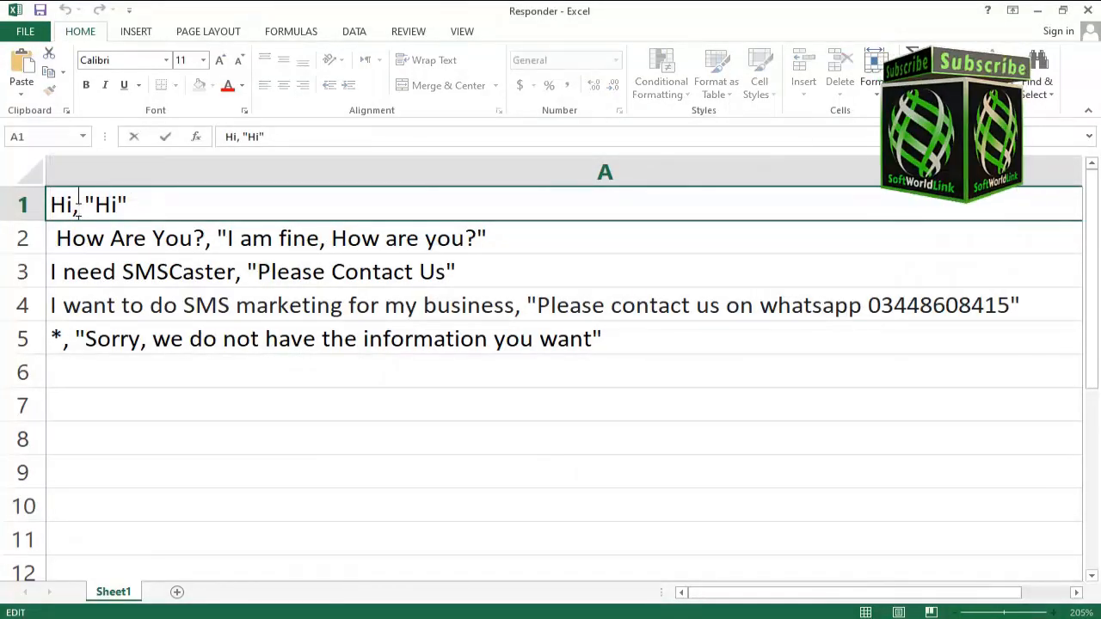
{"action": "left_click_drag", "start_coordinate": [75, 209], "coordinate": [119, 209]}
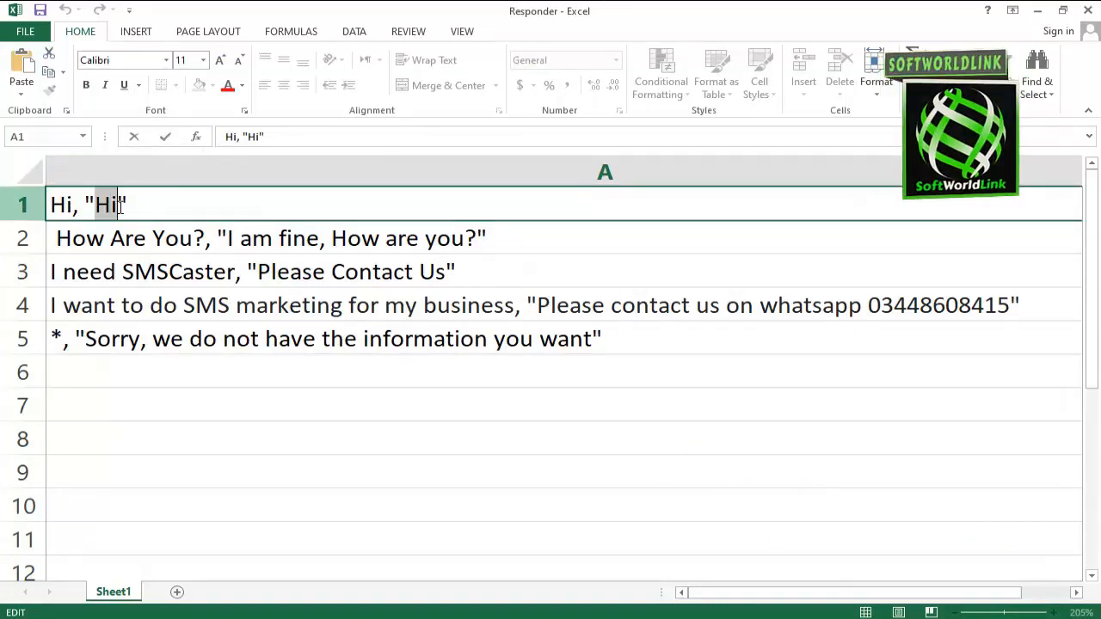
{"action": "left_click", "coordinate": [191, 242]}
{"action": "double_click", "coordinate": [193, 245]}
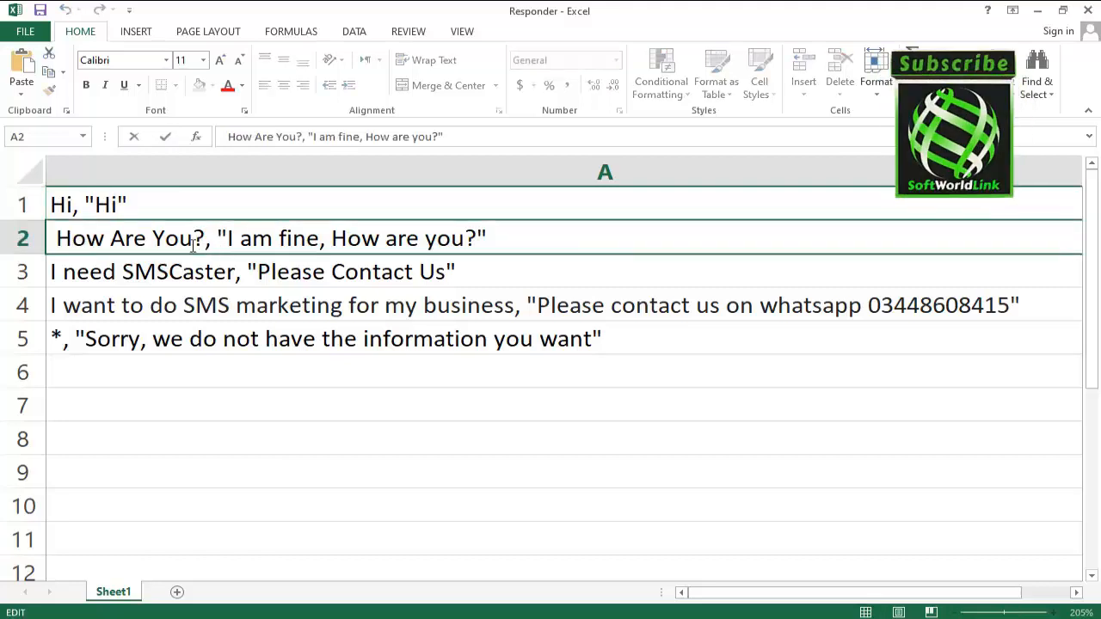
{"action": "left_click_drag", "start_coordinate": [211, 242], "coordinate": [57, 242]}
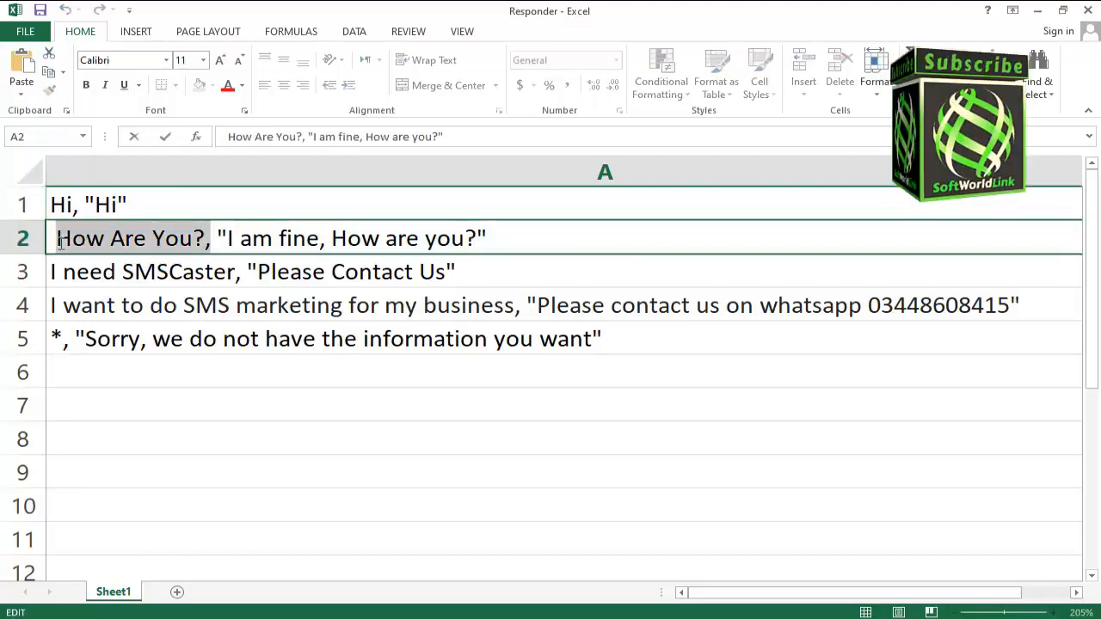
{"action": "left_click", "coordinate": [215, 240]}
{"action": "left_click_drag", "start_coordinate": [220, 236], "coordinate": [501, 243]}
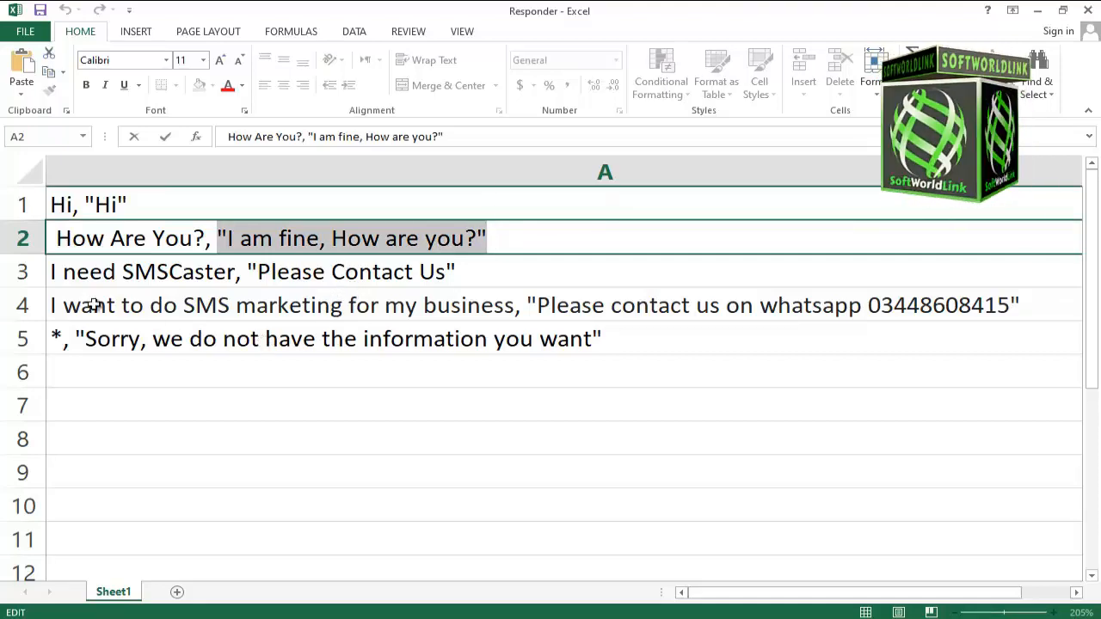
{"action": "double_click", "coordinate": [60, 338]}
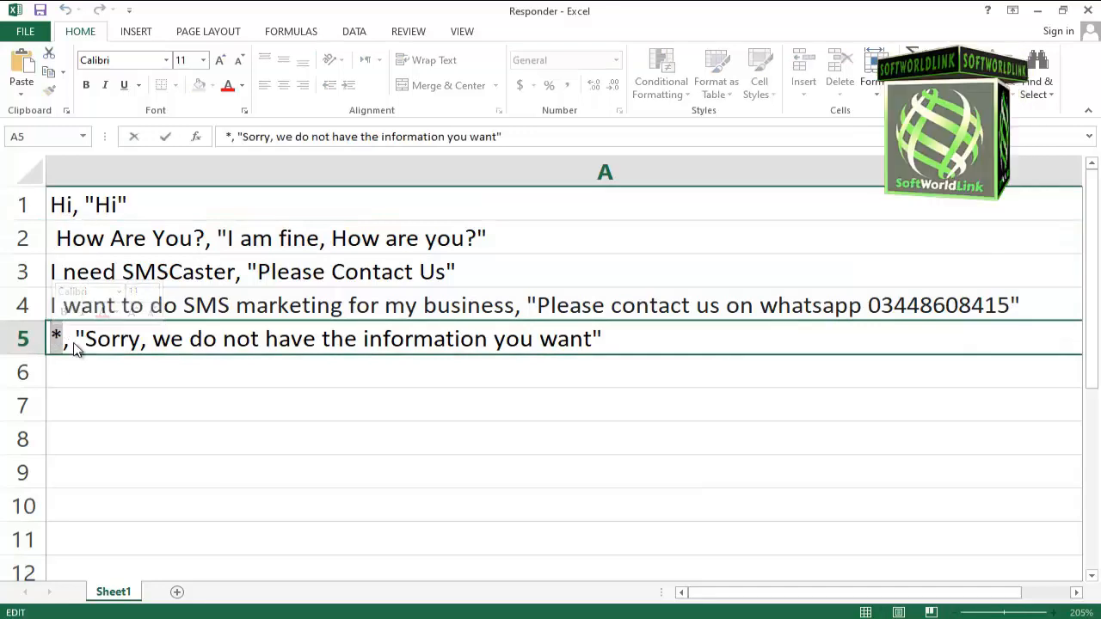
{"action": "left_click", "coordinate": [135, 342]}
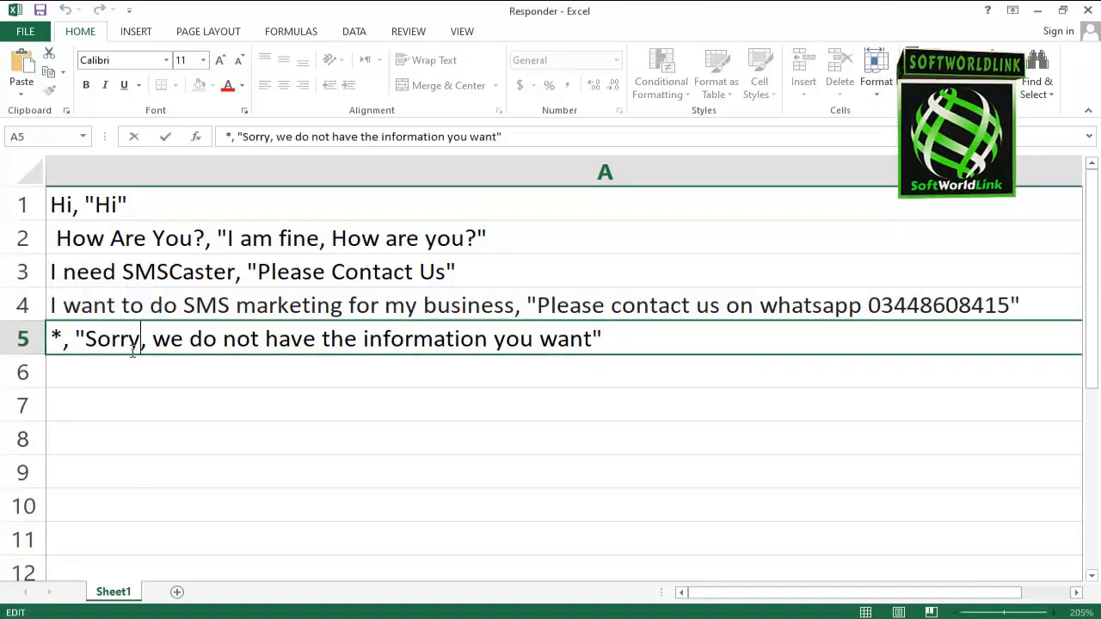
{"action": "left_click_drag", "start_coordinate": [90, 339], "coordinate": [585, 342]}
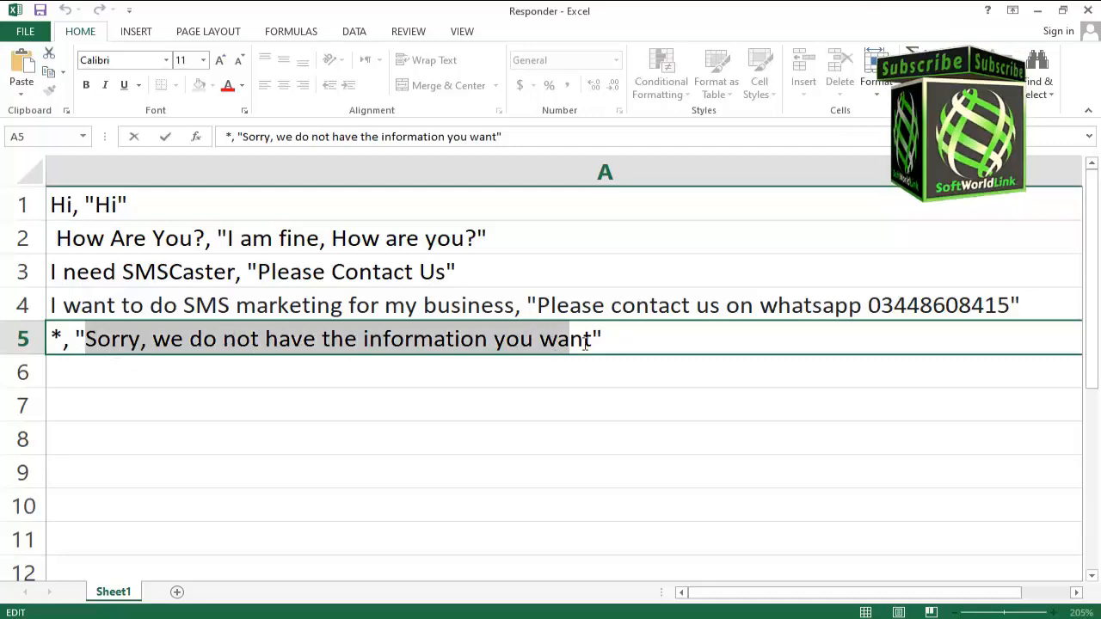
{"action": "left_click", "coordinate": [147, 270]}
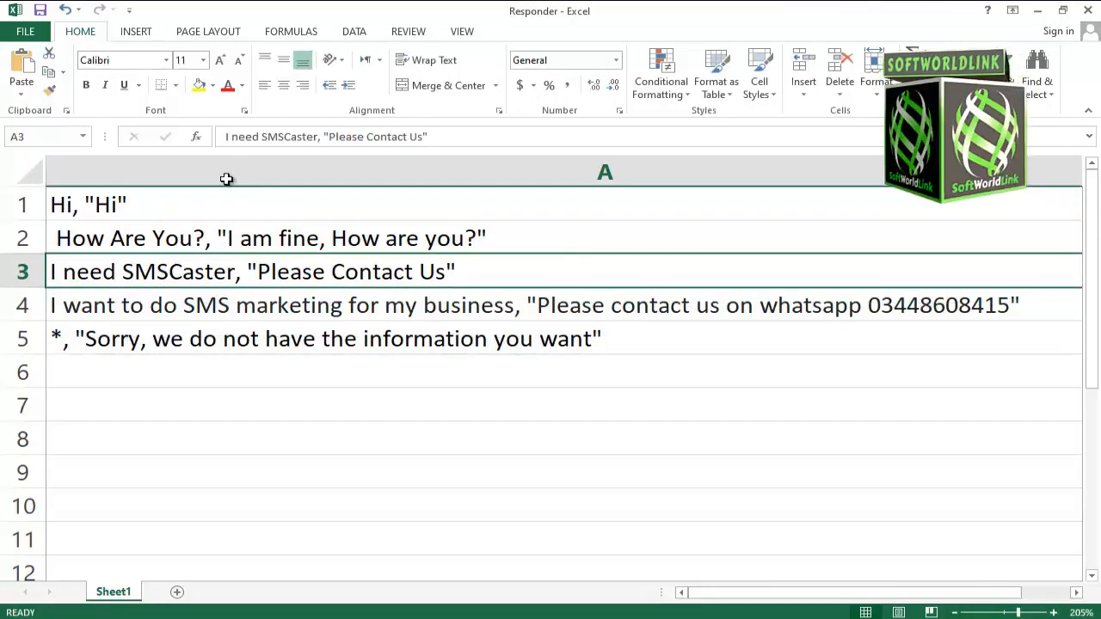
- Save the Responder workbook in the Contacts folder as a CSV (Comma delimited) file named Responder
{"action": "left_click", "coordinate": [25, 31]}
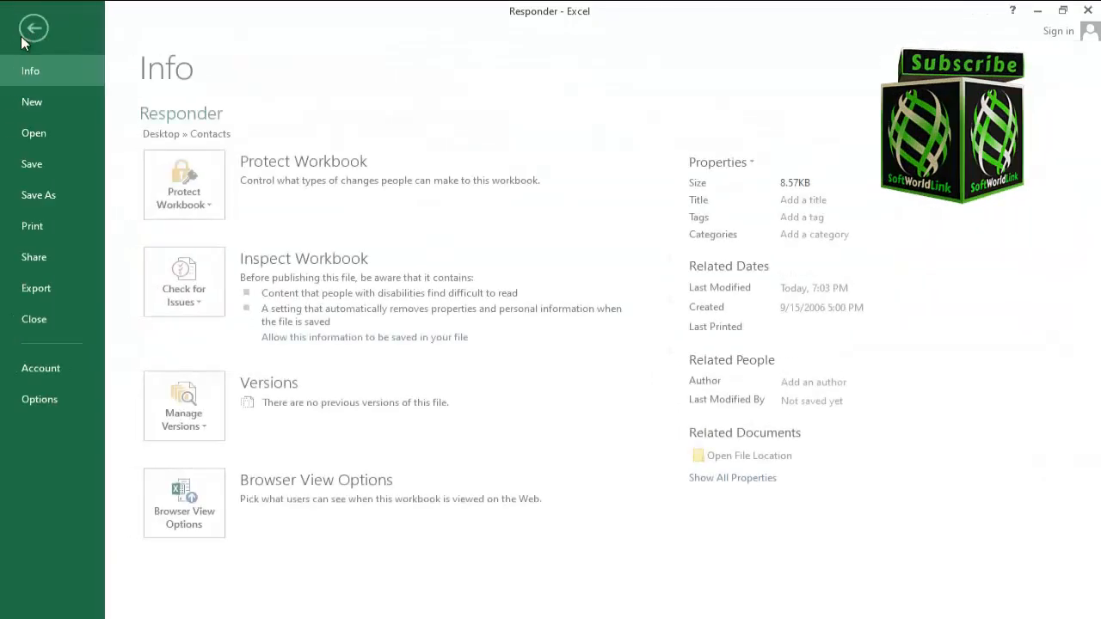
{"action": "left_click", "coordinate": [41, 192]}
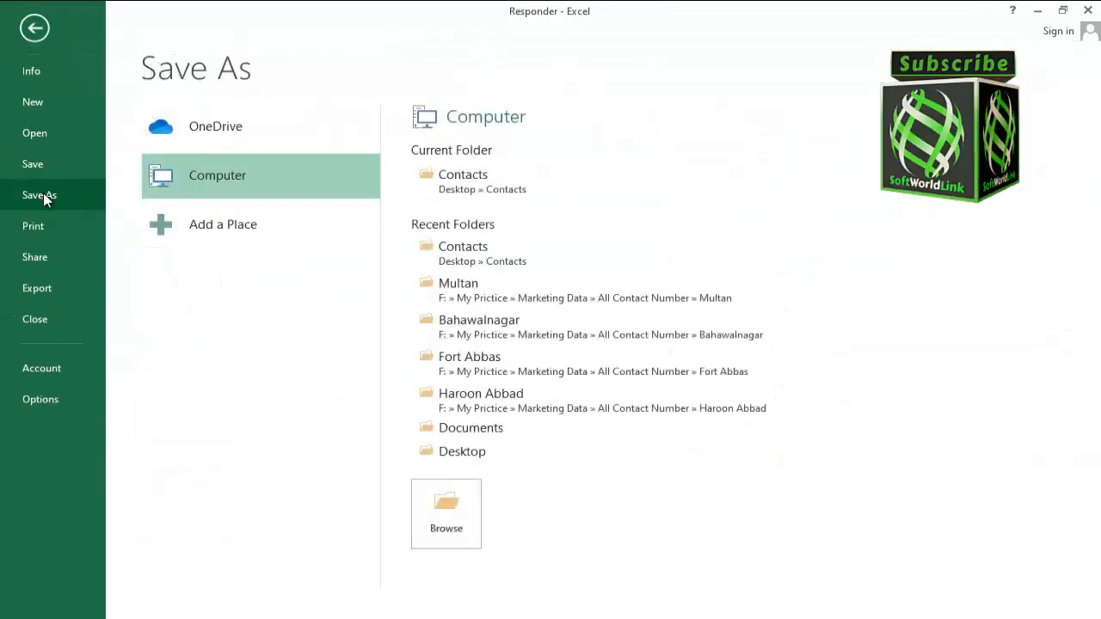
{"action": "left_click", "coordinate": [447, 512]}
{"action": "left_click", "coordinate": [514, 420]}
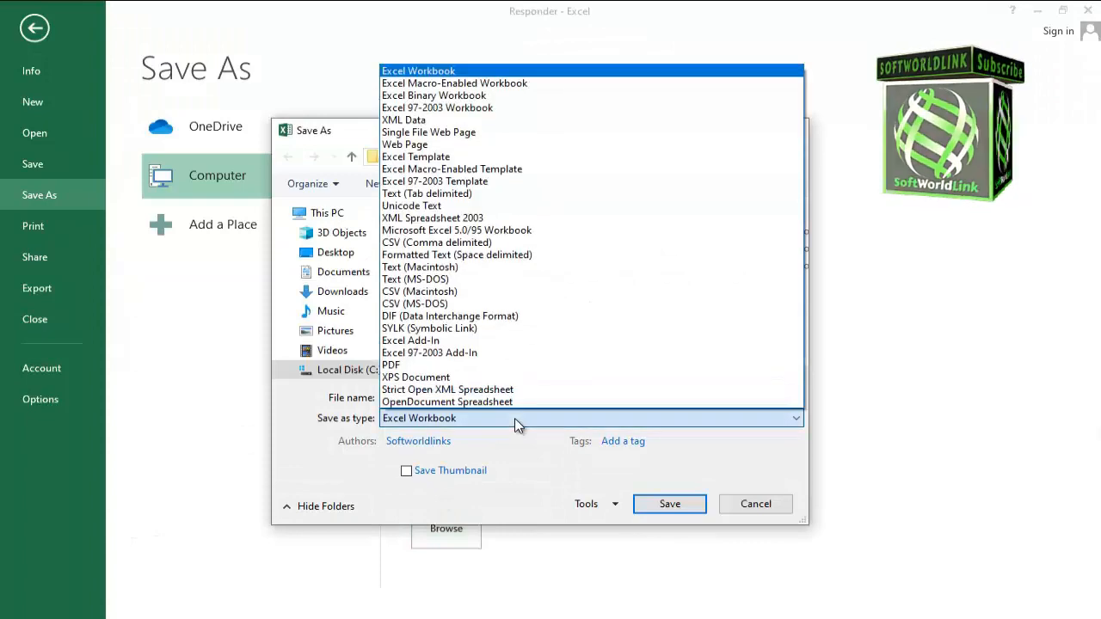
{"action": "left_click", "coordinate": [407, 243]}
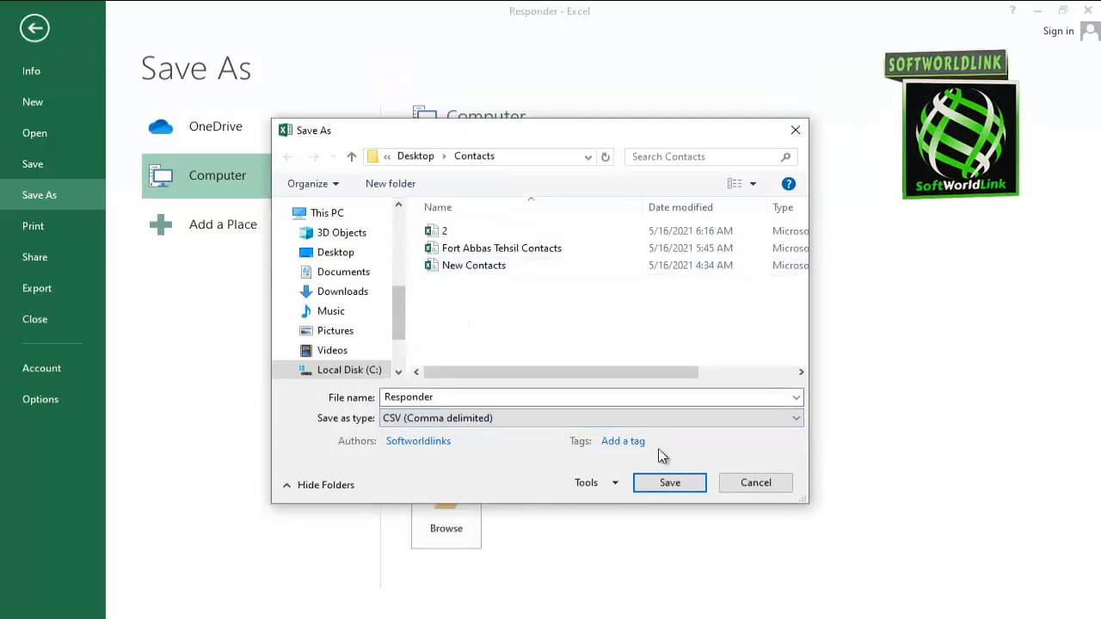
{"action": "left_click", "coordinate": [670, 483]}
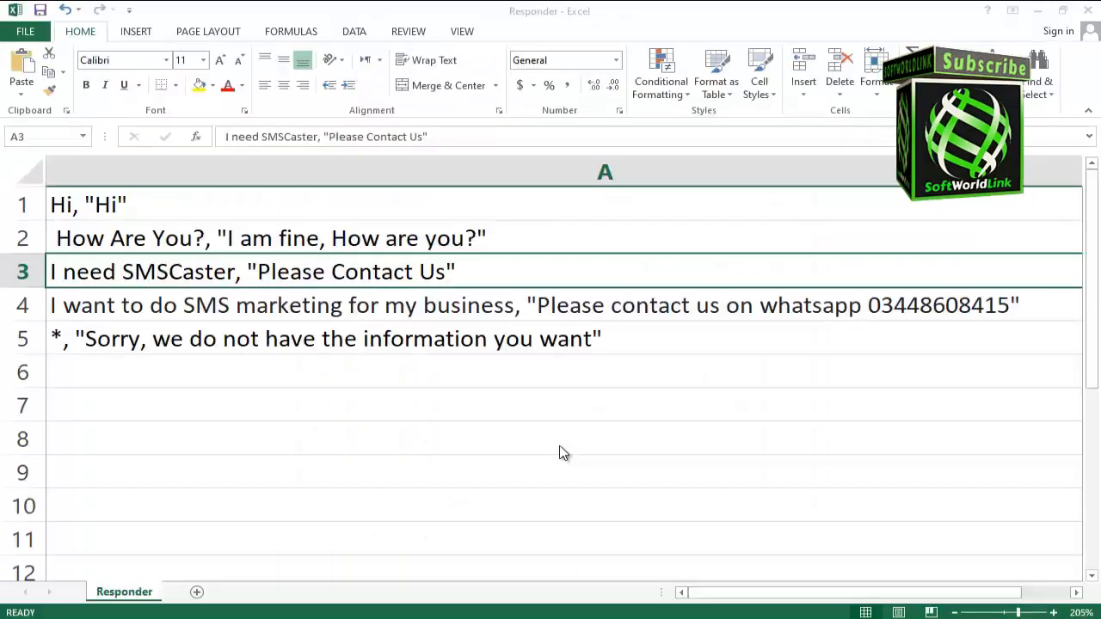
{"action": "left_click", "coordinate": [483, 364]}
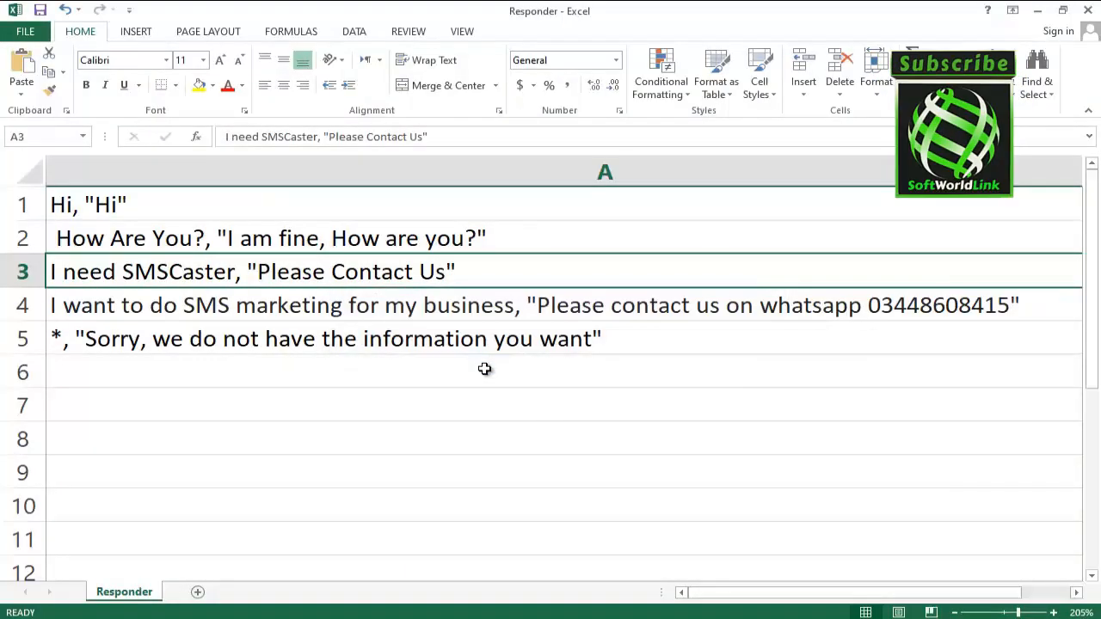
- Close Excel and switch back to the SMSCaster E-Marketer window
{"action": "left_click", "coordinate": [1088, 10]}
{"action": "left_click", "coordinate": [550, 336]}
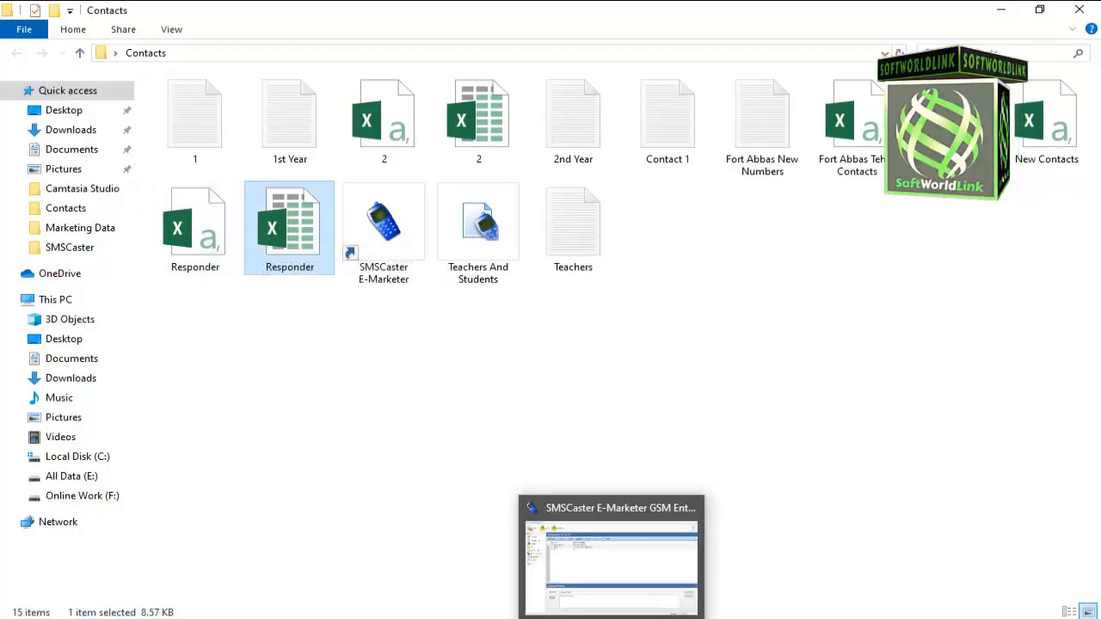
{"action": "left_click", "coordinate": [611, 602]}
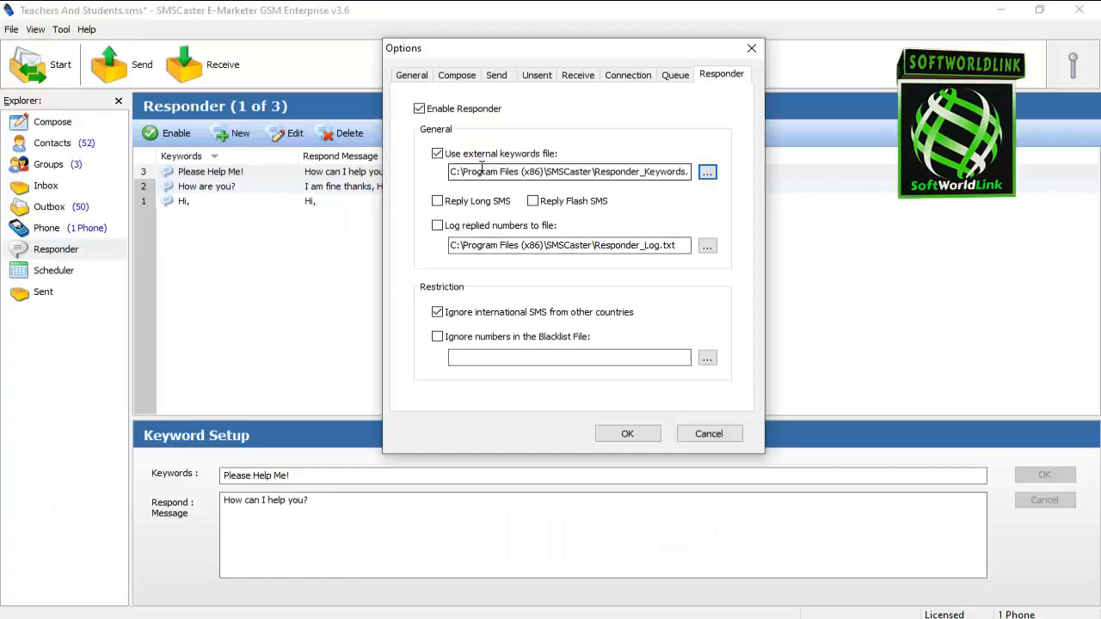
- Browse for the external keywords file and open the Contacts folder on the Desktop
{"action": "left_click", "coordinate": [707, 175]}
{"action": "left_click", "coordinate": [49, 129]}
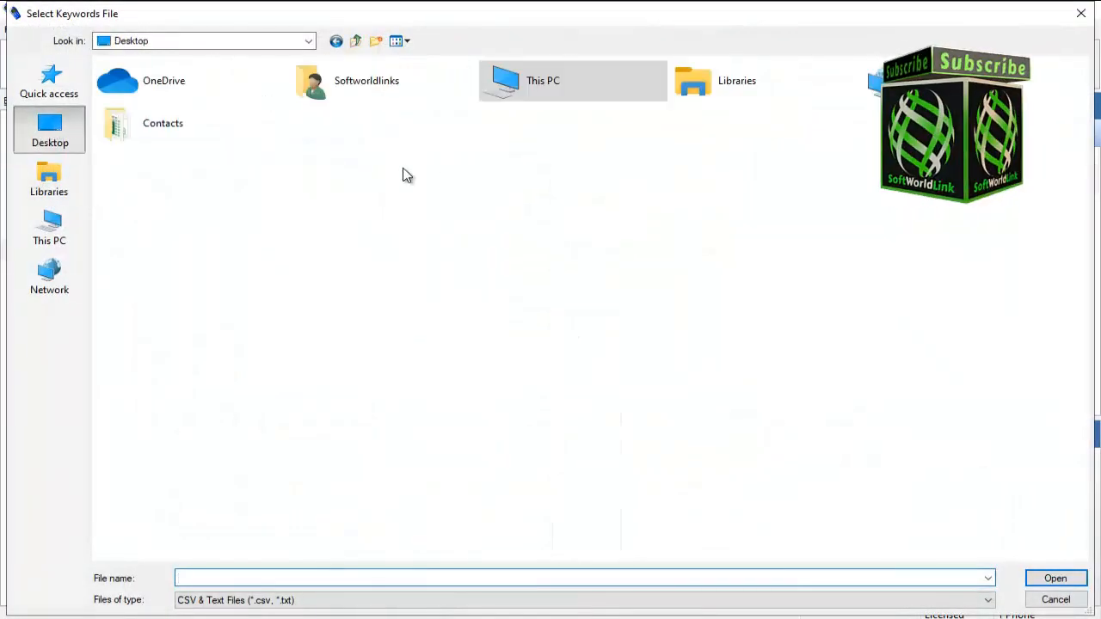
{"action": "double_click", "coordinate": [185, 128]}
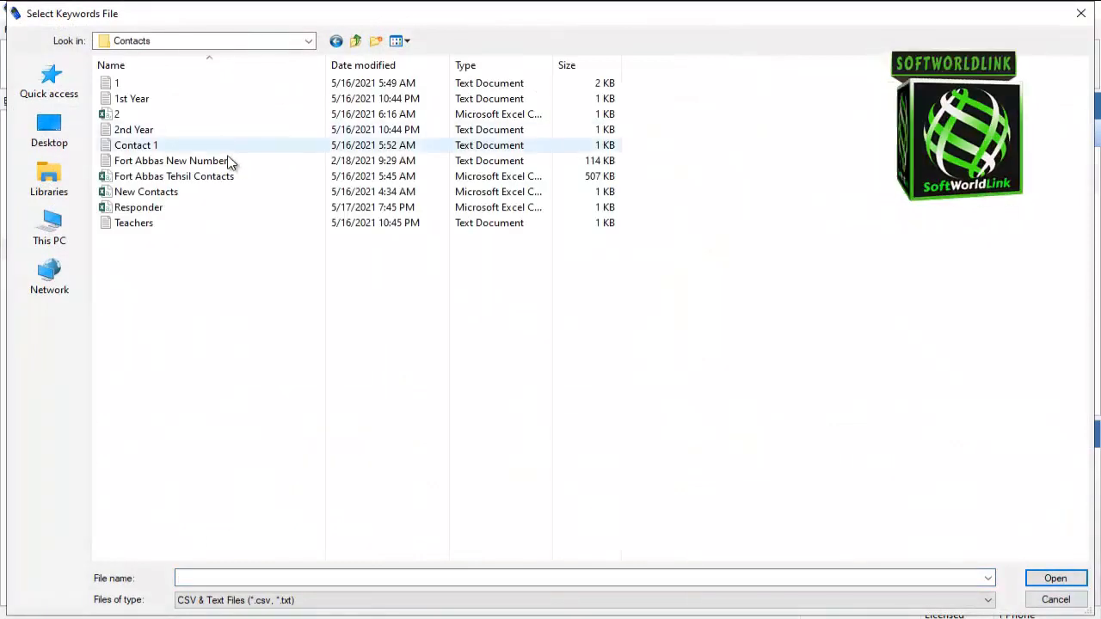